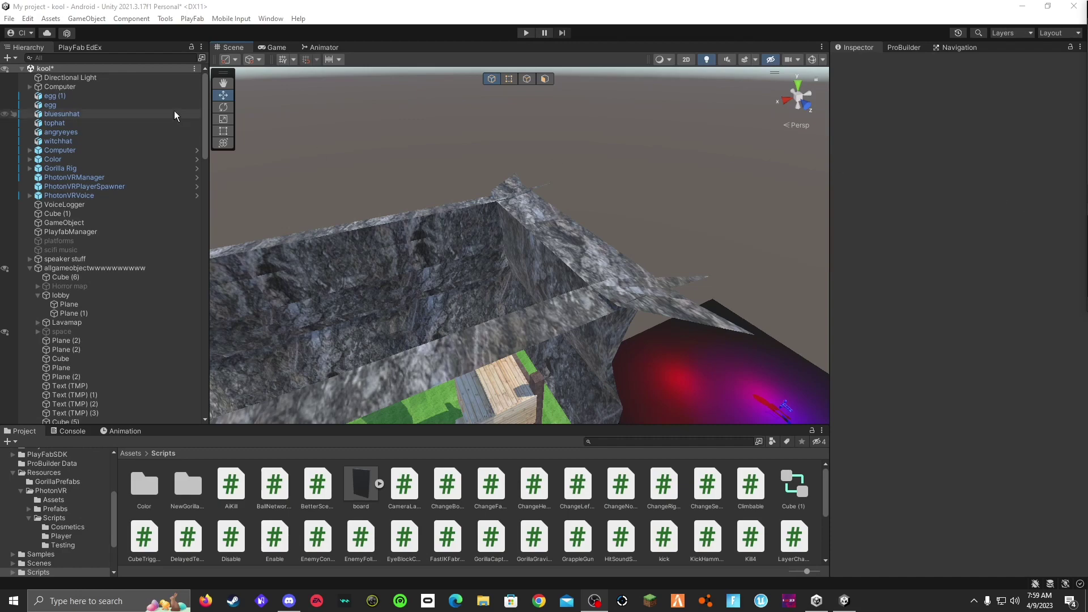
- Switch to Discord and open the playfab-stuff channel in the QNBVR server to view the PlayFab scripts
left_click_drag(518, 207, 345, 285, "alt")
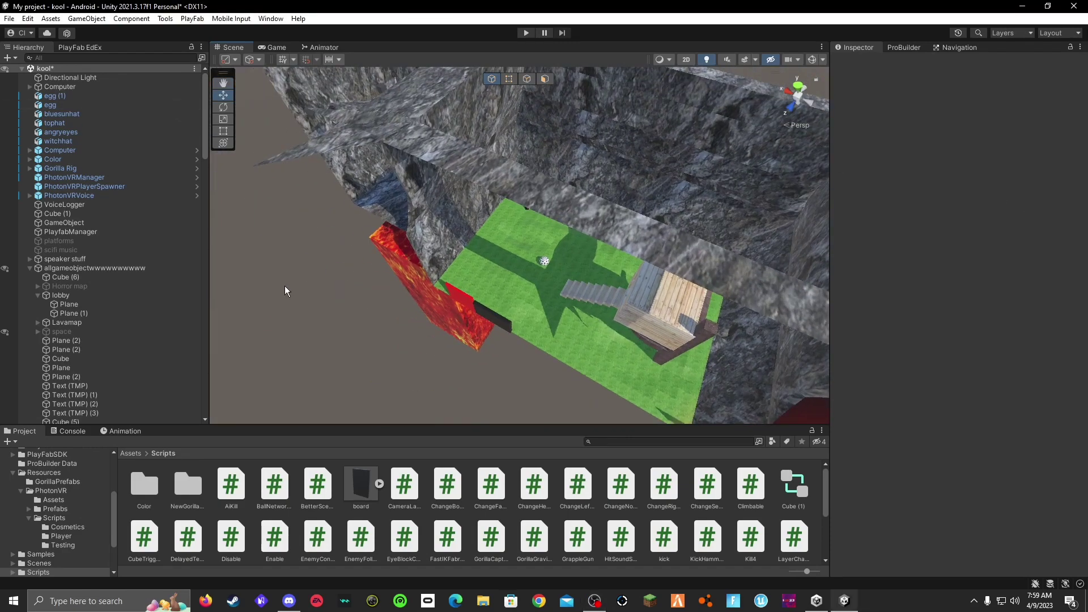
left_click(289, 601)
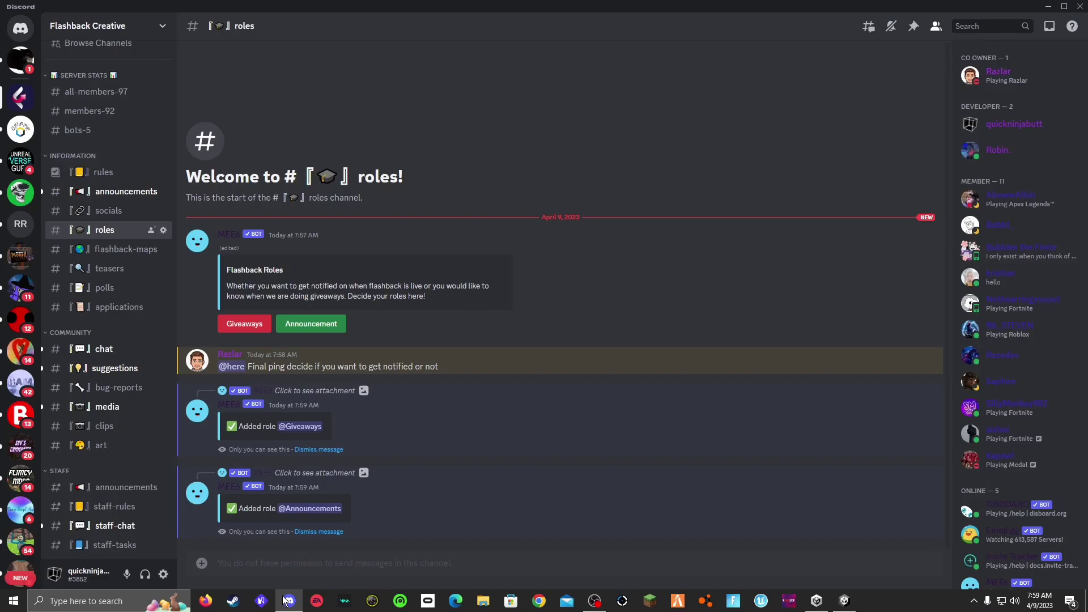
scroll(129, 487, "down", 5)
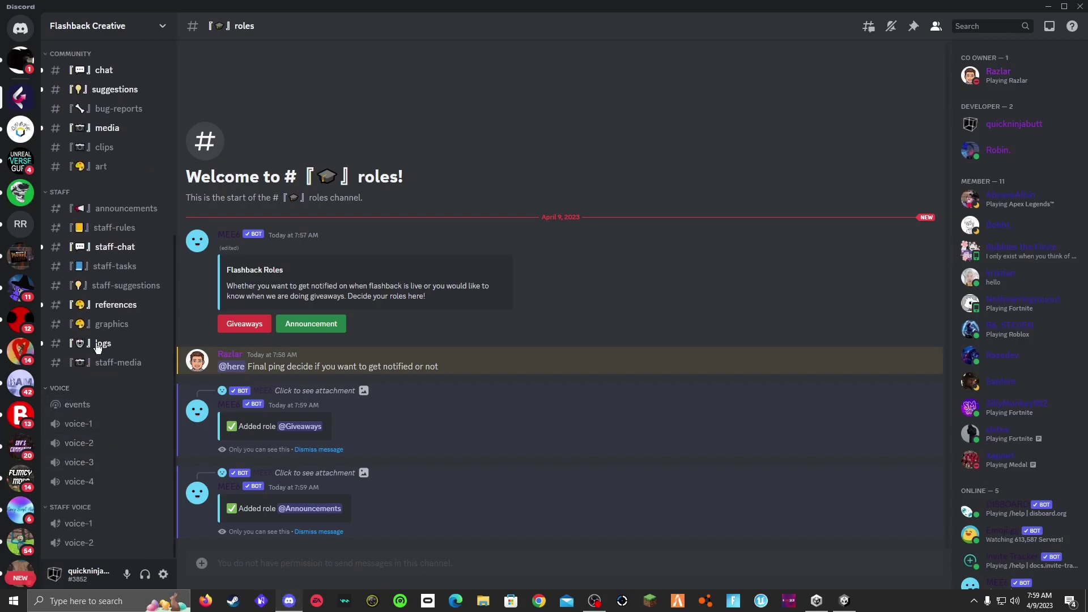
scroll(90, 227, "up", 3)
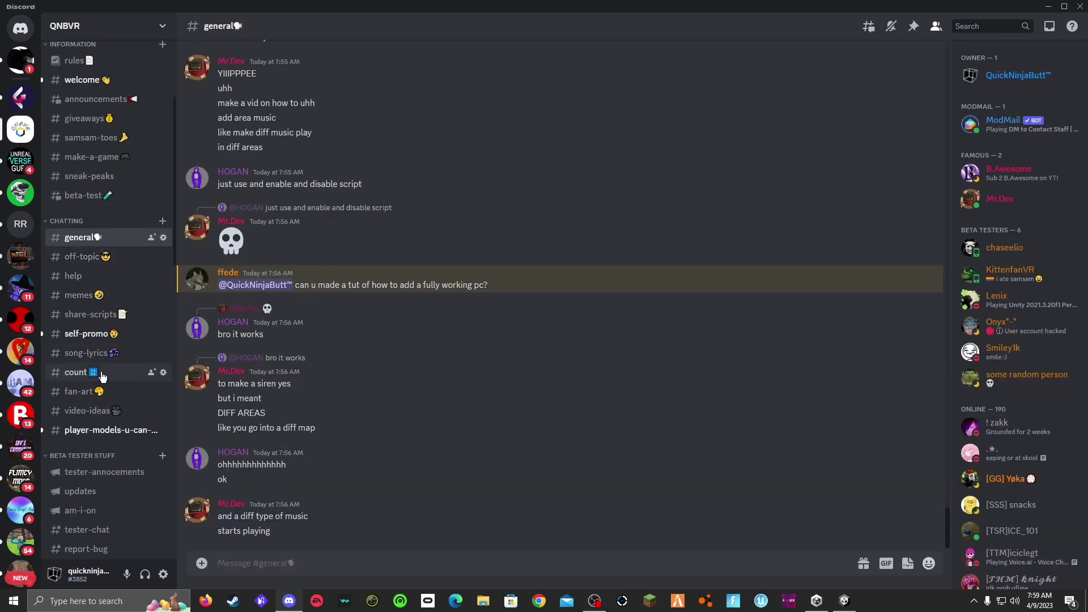
scroll(119, 374, "down", 3)
scroll(125, 377, "down", 8)
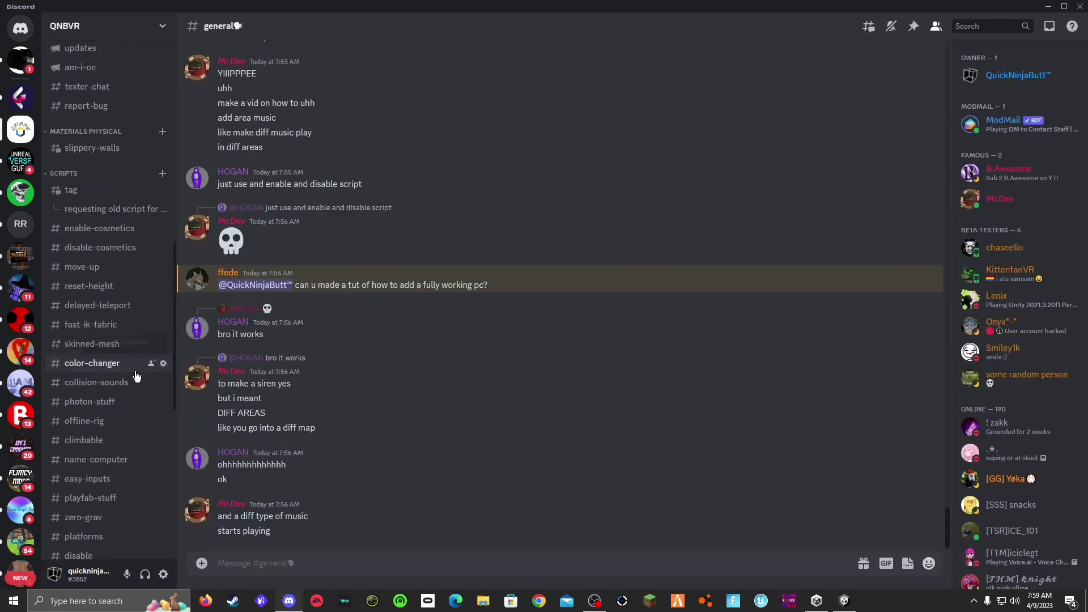
scroll(136, 377, "down", 1)
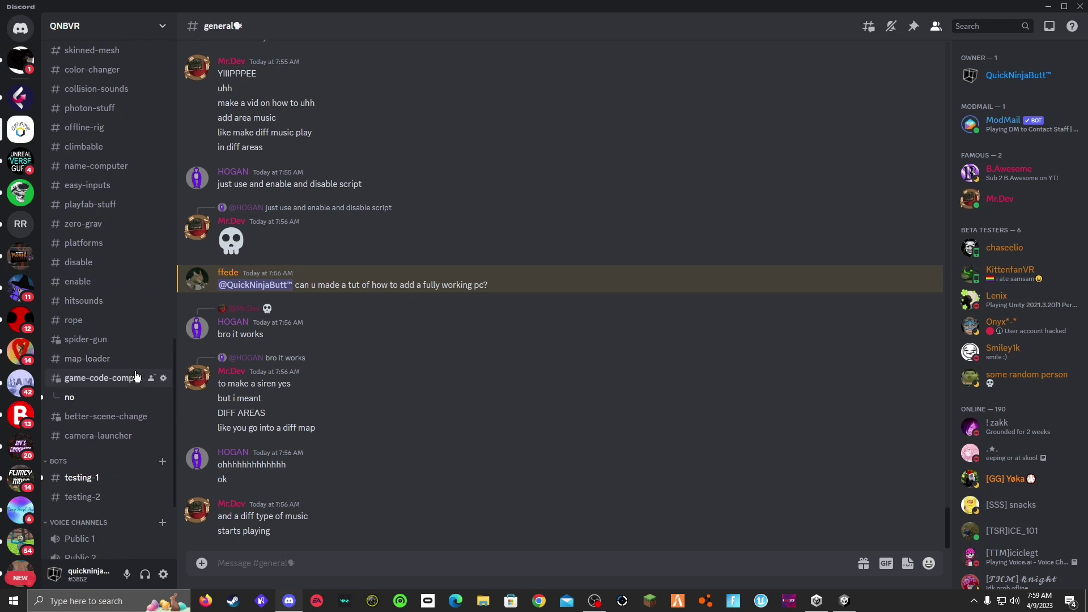
scroll(136, 377, "up", 1)
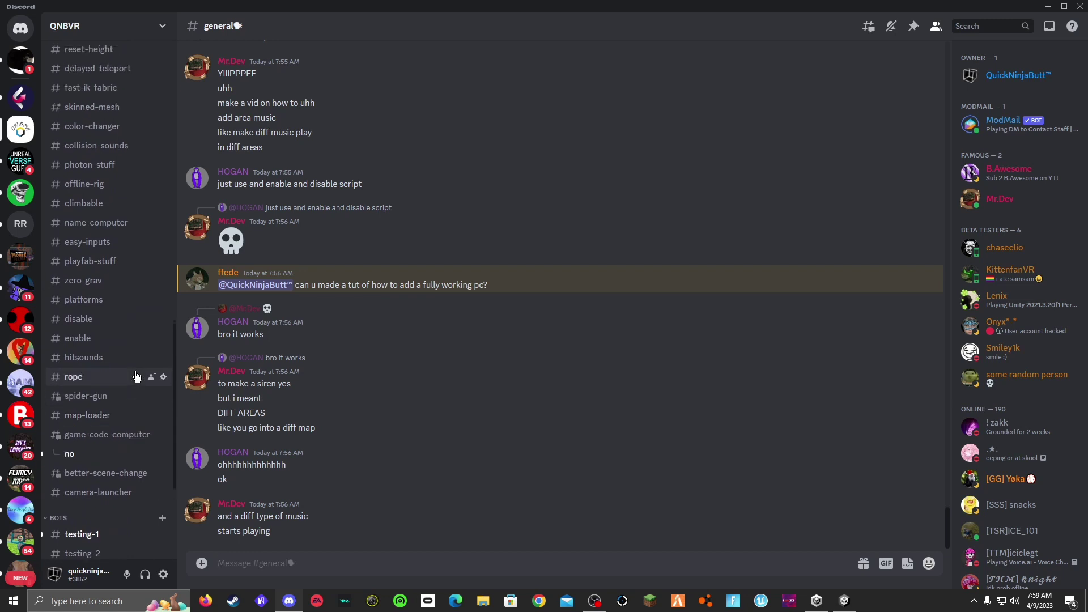
left_click(129, 266)
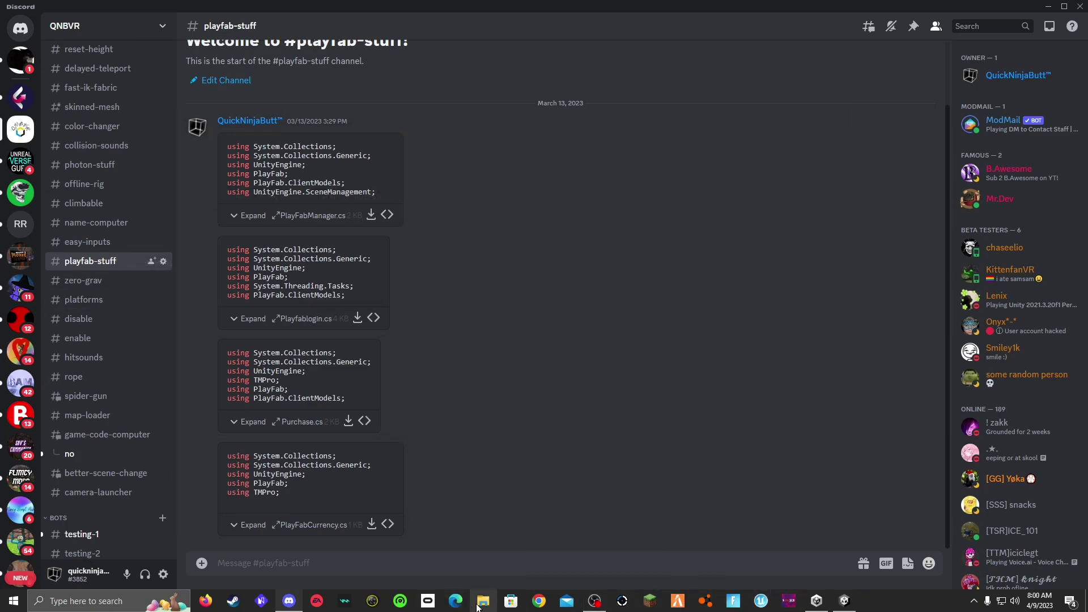
- Switch back to Unity and examine the PlayfabManager object's Playfablogin settings, including the Bannedscenename field
left_click(844, 602)
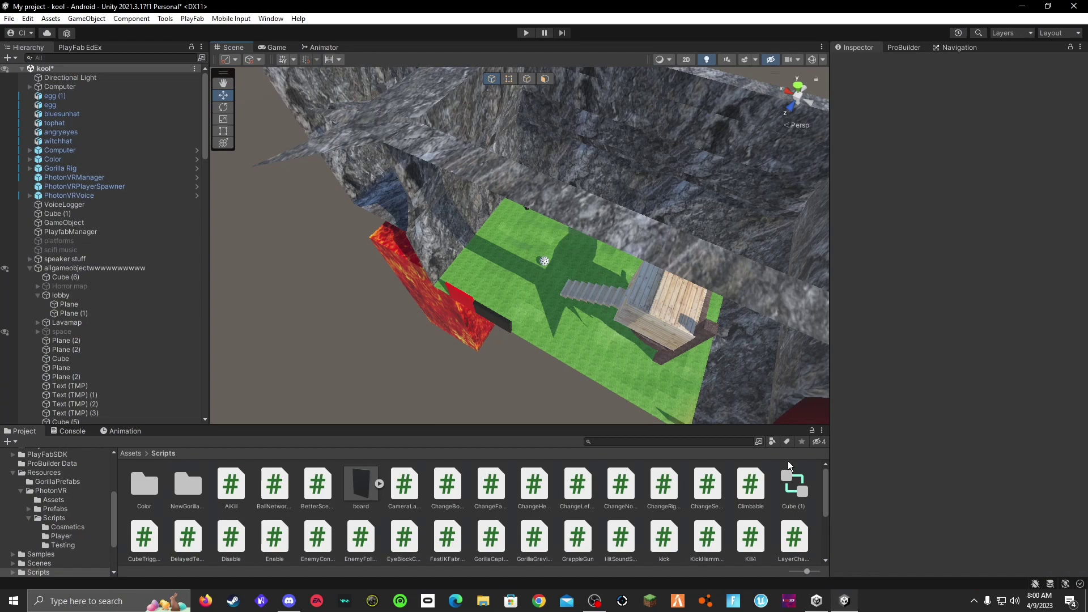
left_click(70, 232)
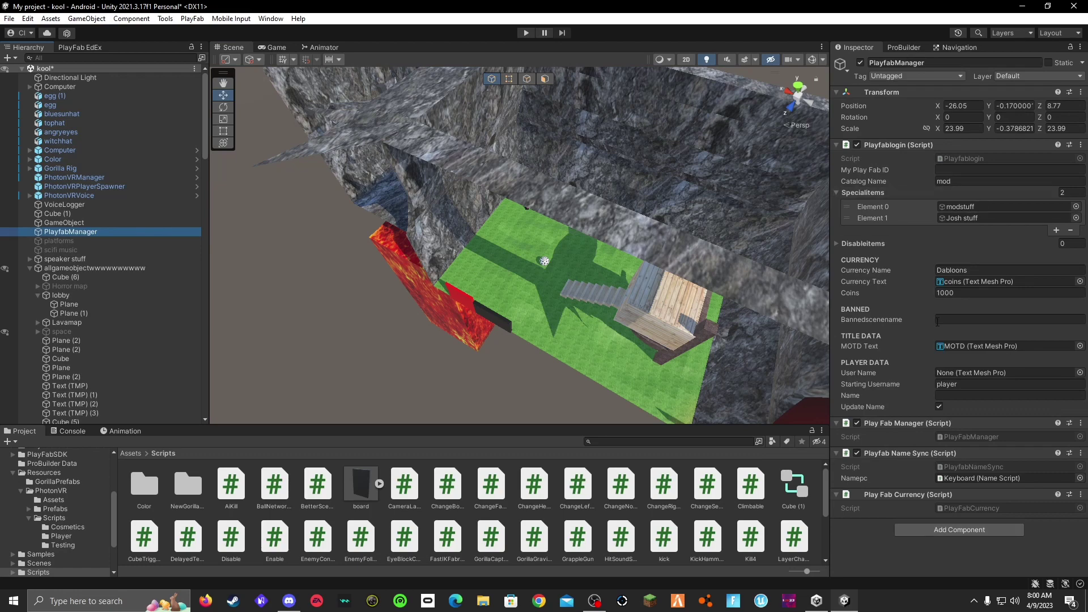
right_click_drag(517, 260, 964, 262)
right_click_drag(536, 363, 767, 335)
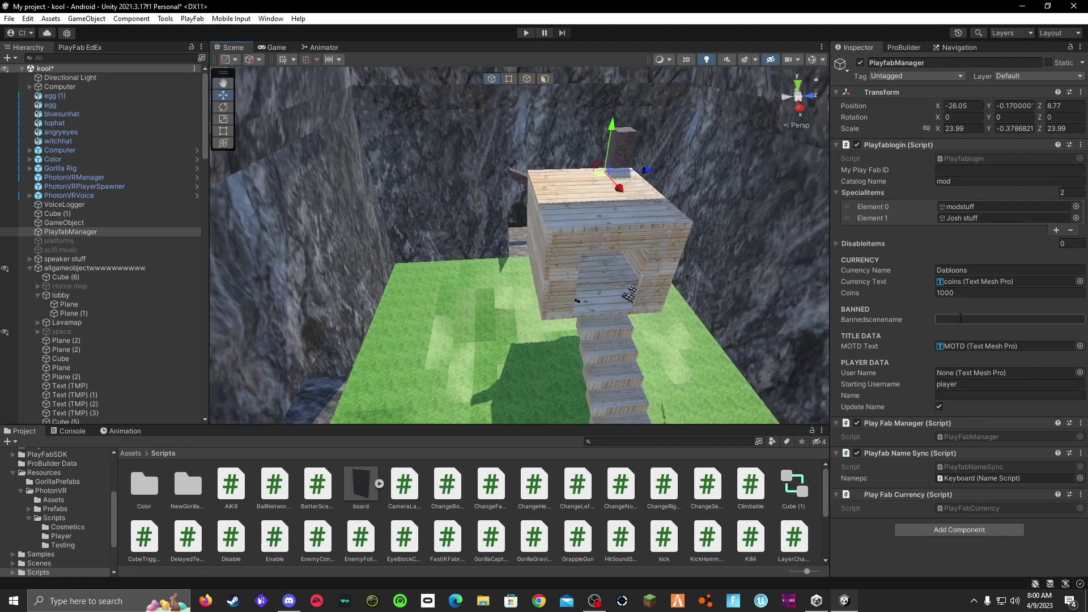
right_click_drag(484, 250, 224, 287)
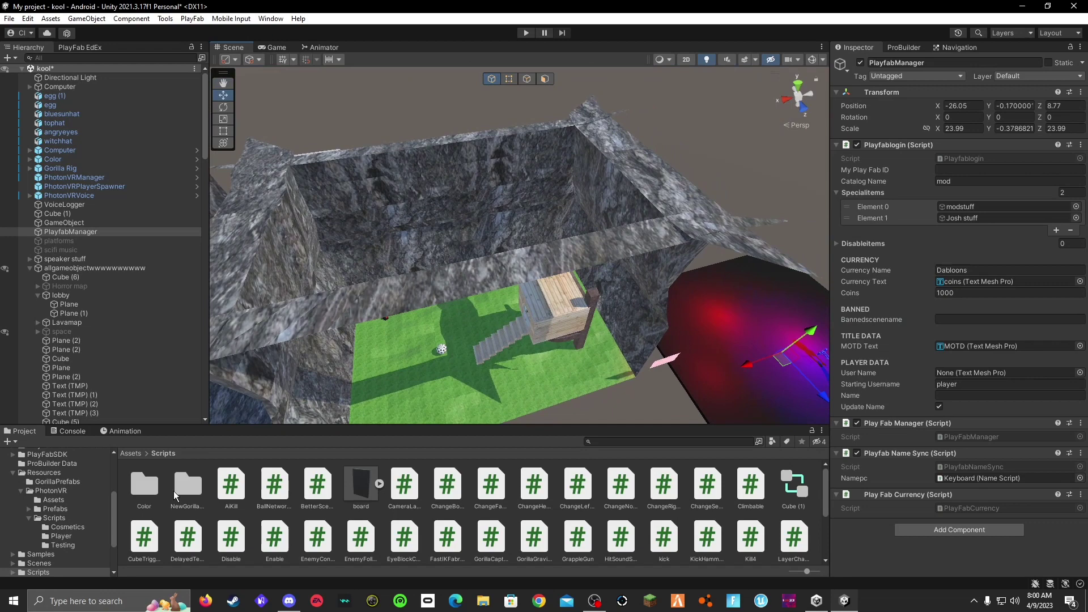
- Open the Scenes folder inside the project's Assets
scroll(73, 462, "up", 3)
left_click(130, 454)
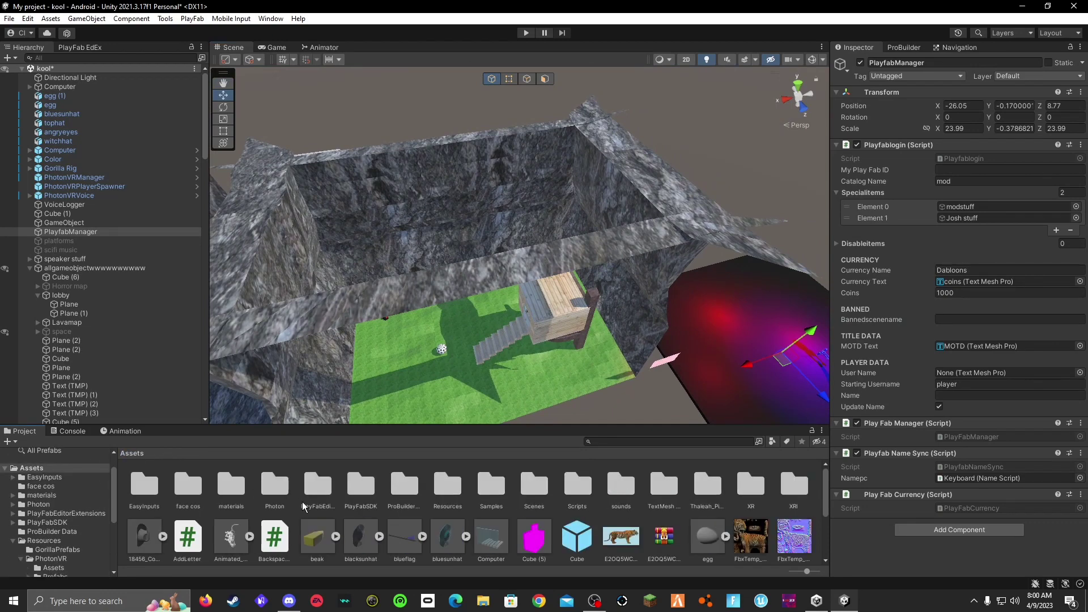
double_click(533, 488)
- Create a new scene named banned in the Scenes folder
right_click(373, 493)
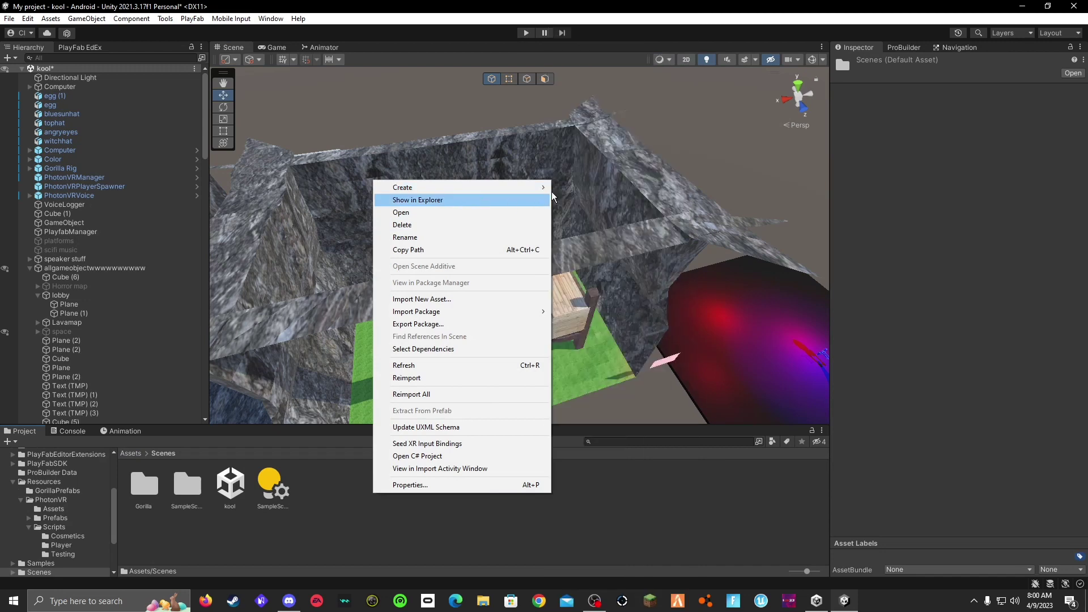
mouse_move(543, 191)
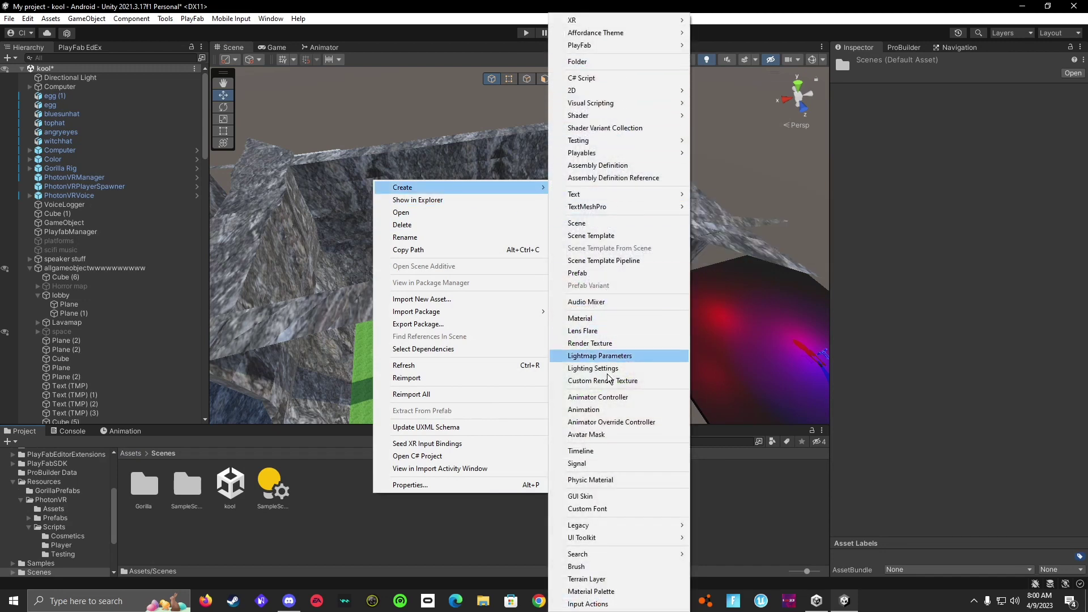
left_click(614, 224)
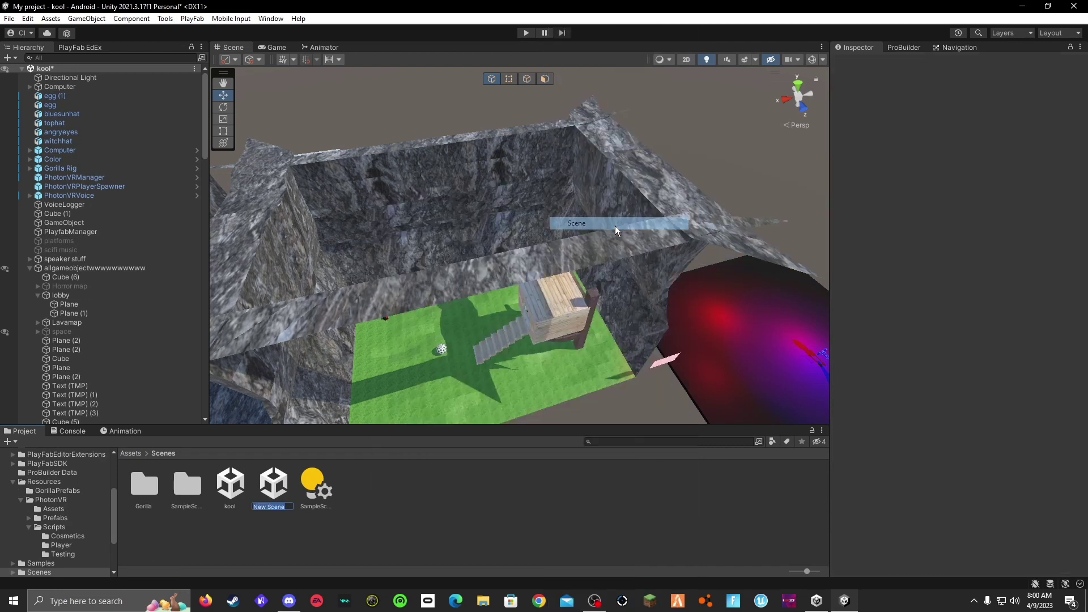
type("banned")
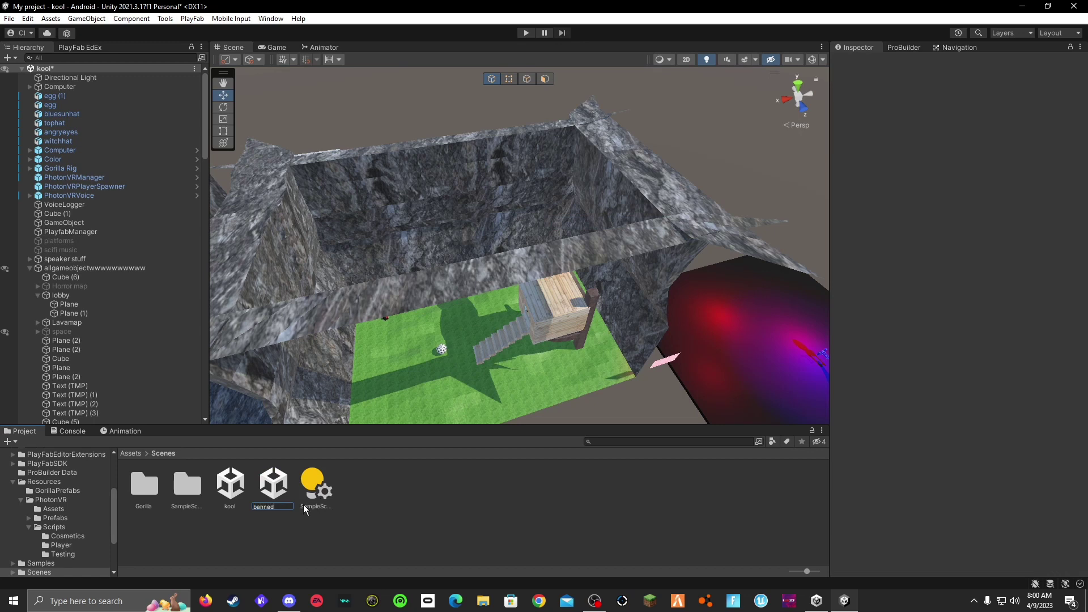
key("Return")
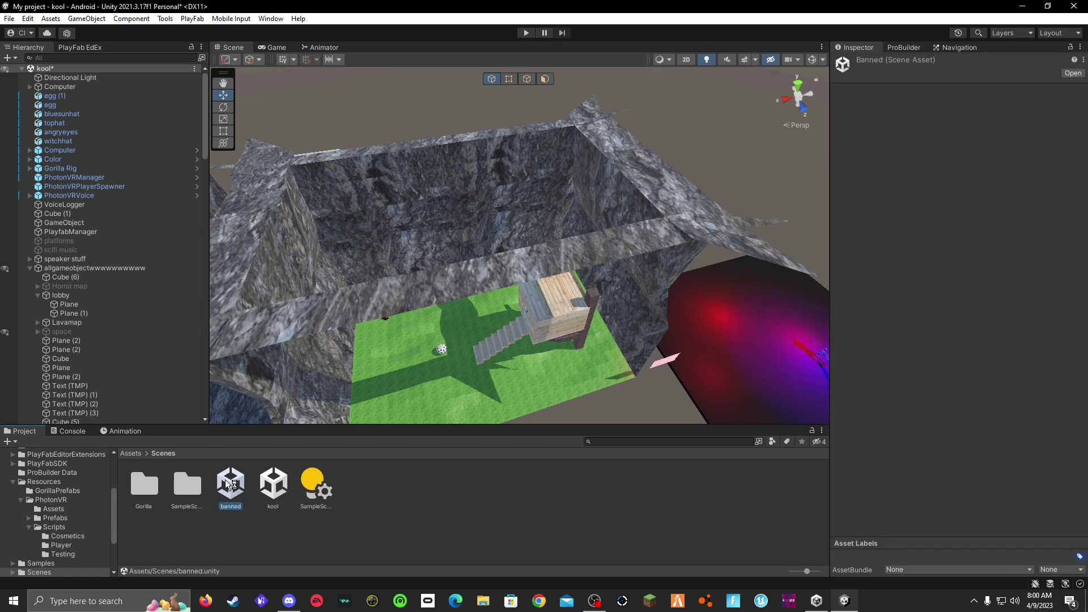
- Open the new banned scene, saving the changes made in the kool scene
double_click(228, 482)
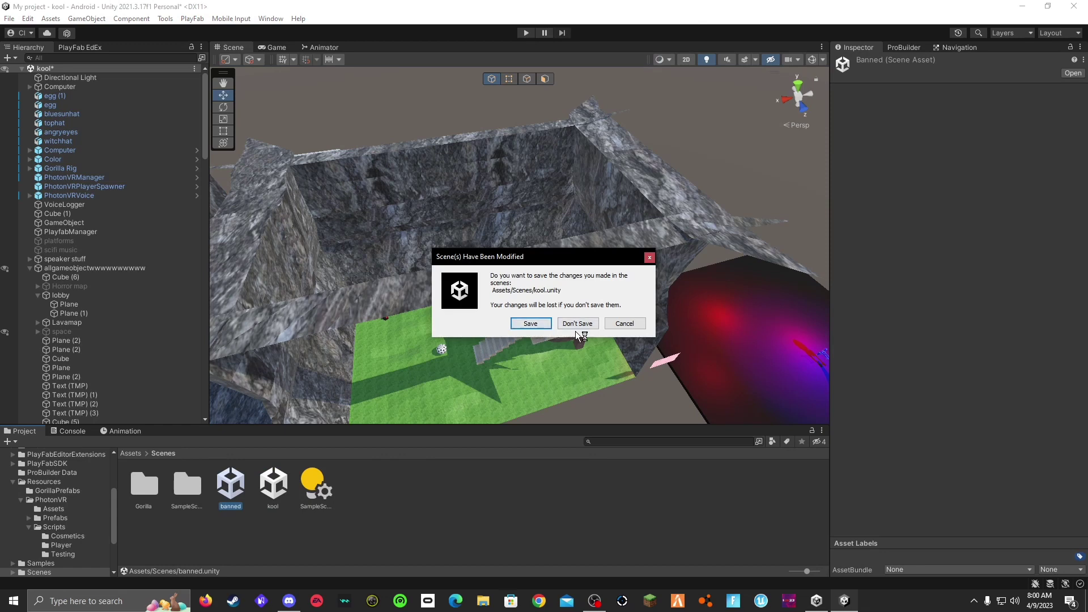
left_click(545, 327)
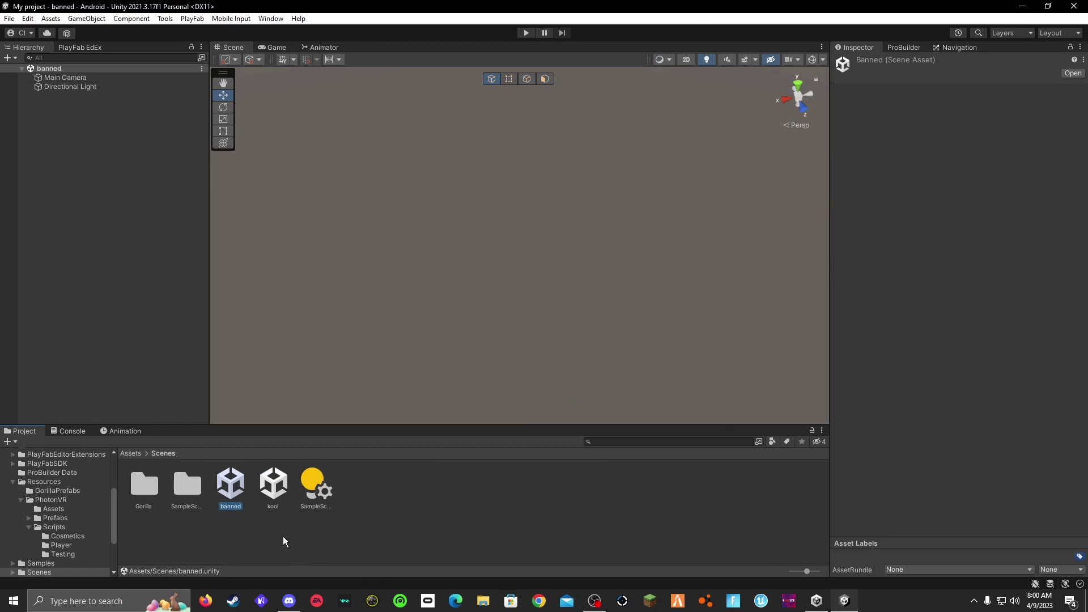
right_click_drag(591, 310, 463, 342)
- Delete the empty banned scene from the Scenes folder
left_click(225, 493)
key("Delete")
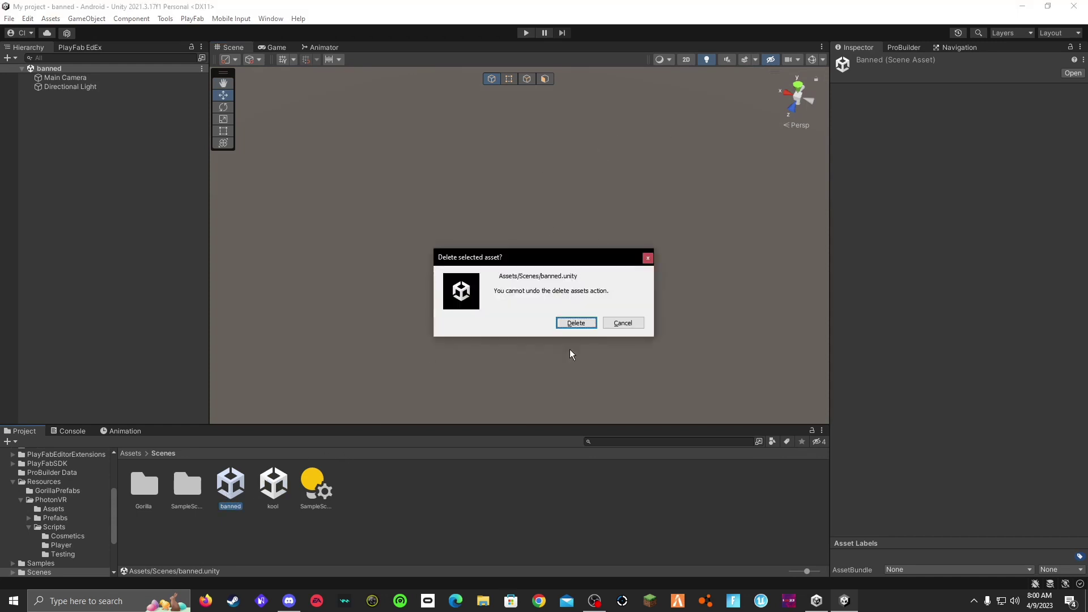
left_click(576, 323)
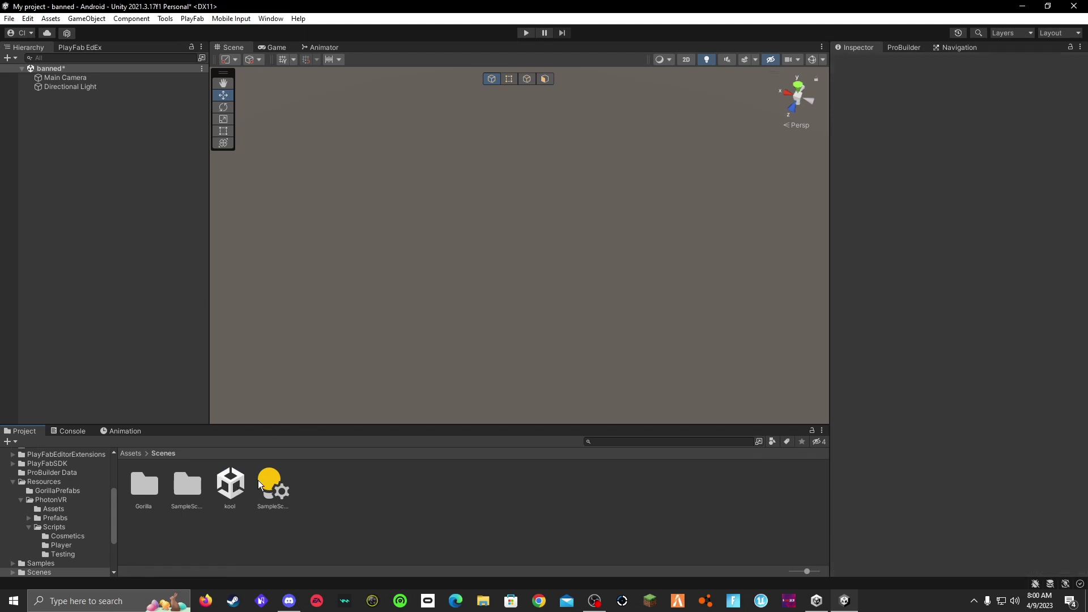
- Reopen the kool scene, saving the changes in the banned scene
right_click_drag(504, 315, 430, 315)
double_click(239, 497)
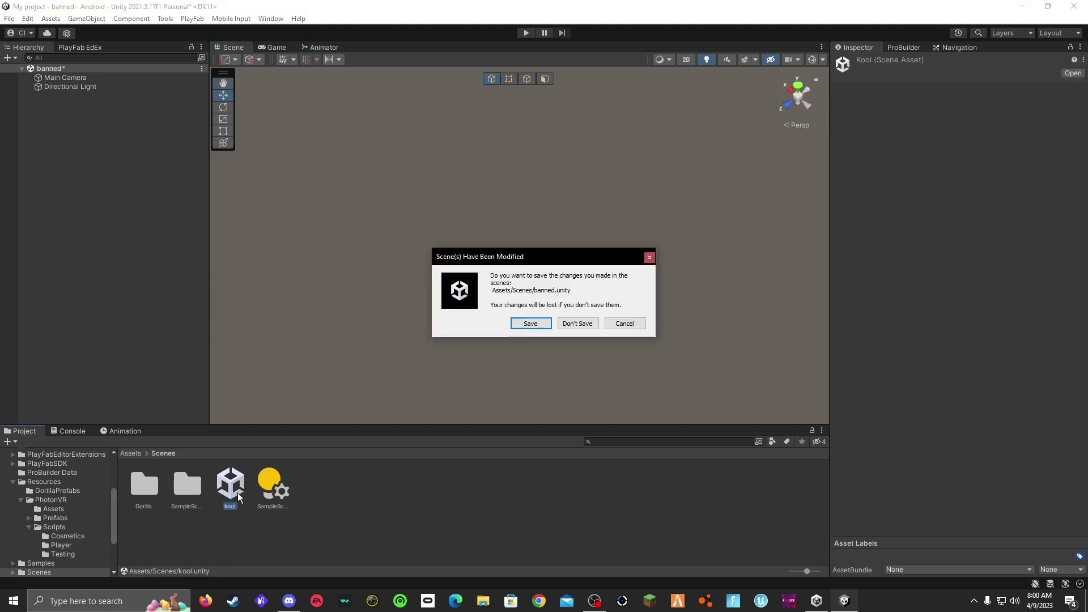
left_click(521, 326)
right_click_drag(600, 355, 187, 408)
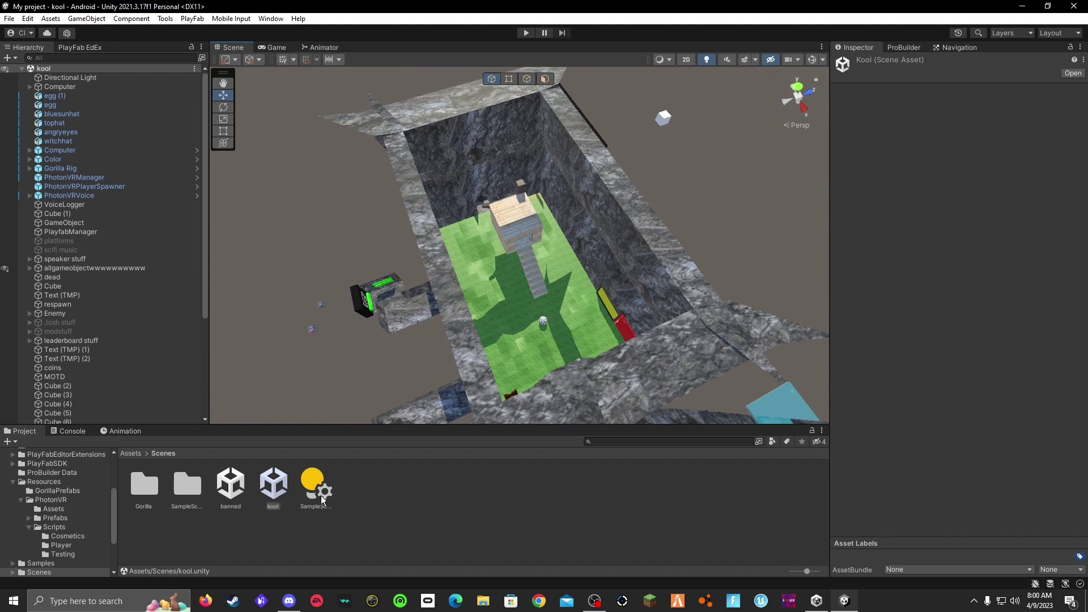
- Delete the re-saved banned scene asset while kool is the open scene
left_click(230, 493)
key("Delete")
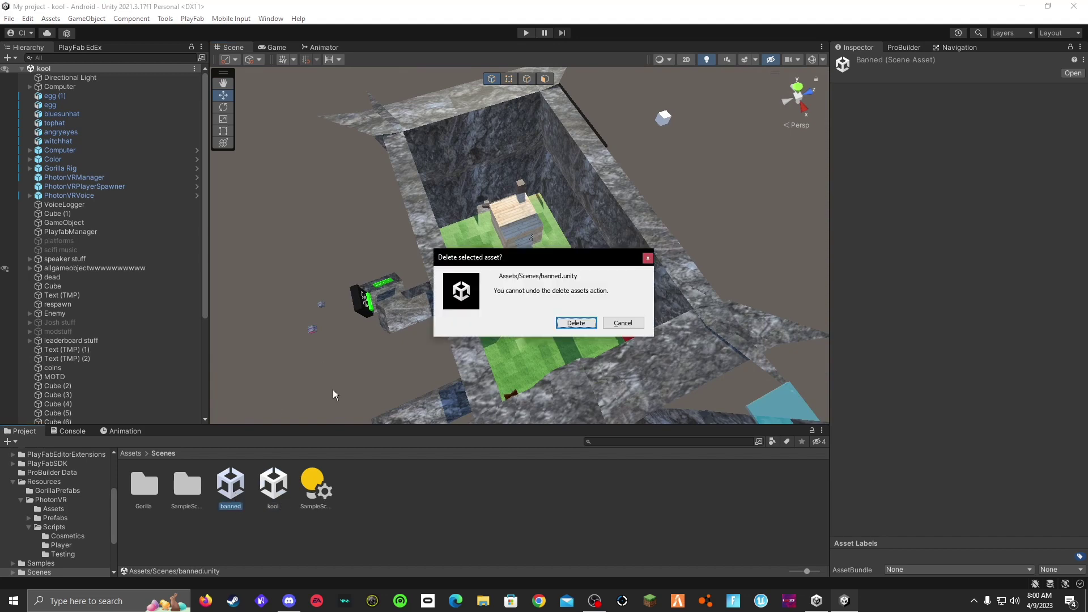
left_click(575, 323)
- Duplicate the kool scene as banned and open the copy
left_click(234, 488)
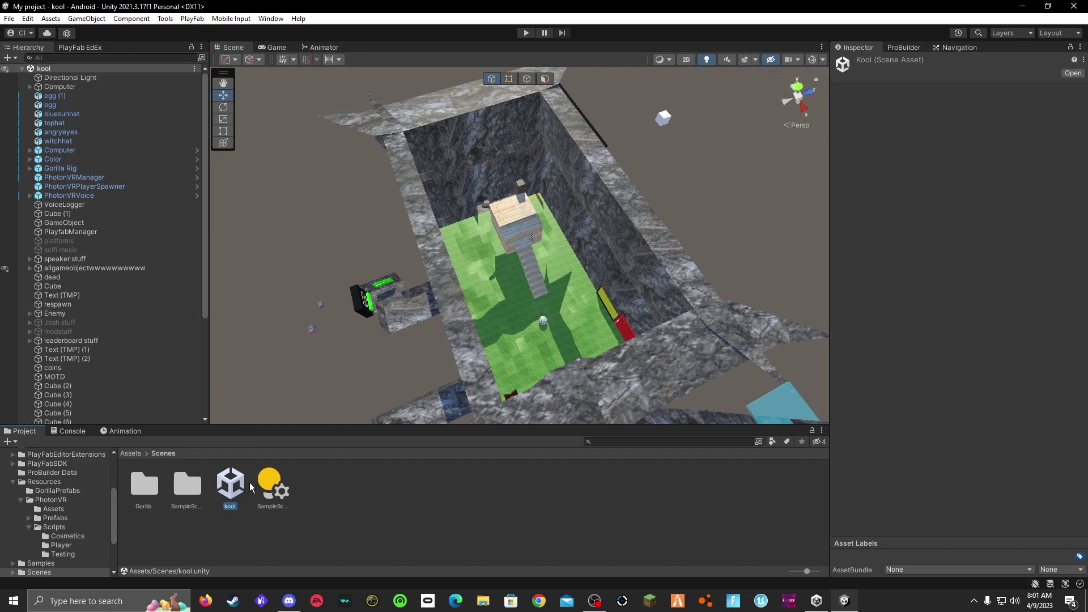
right_click(224, 489)
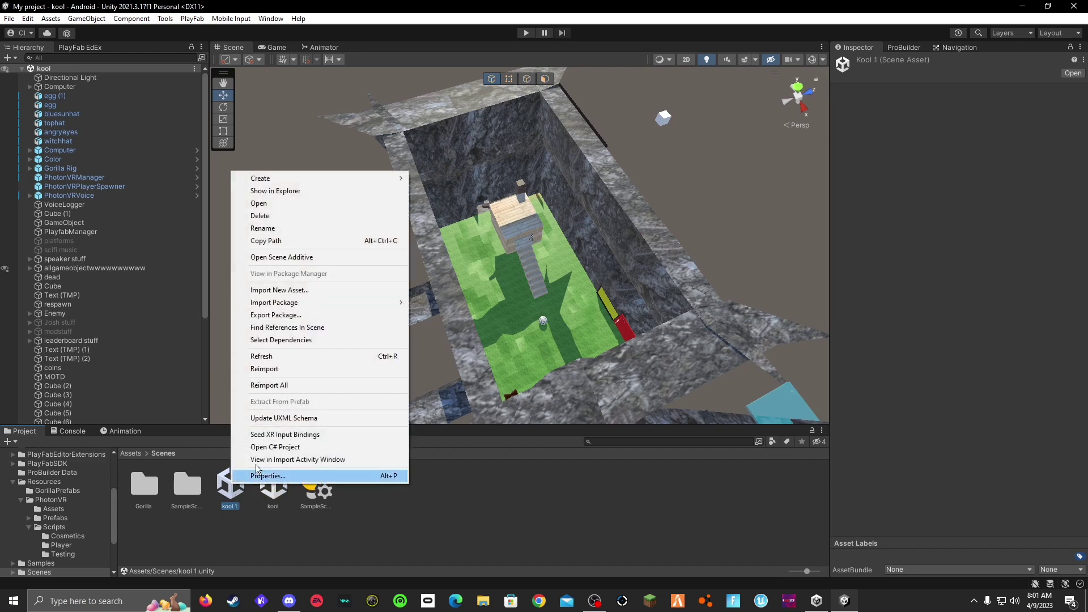
left_click(280, 229)
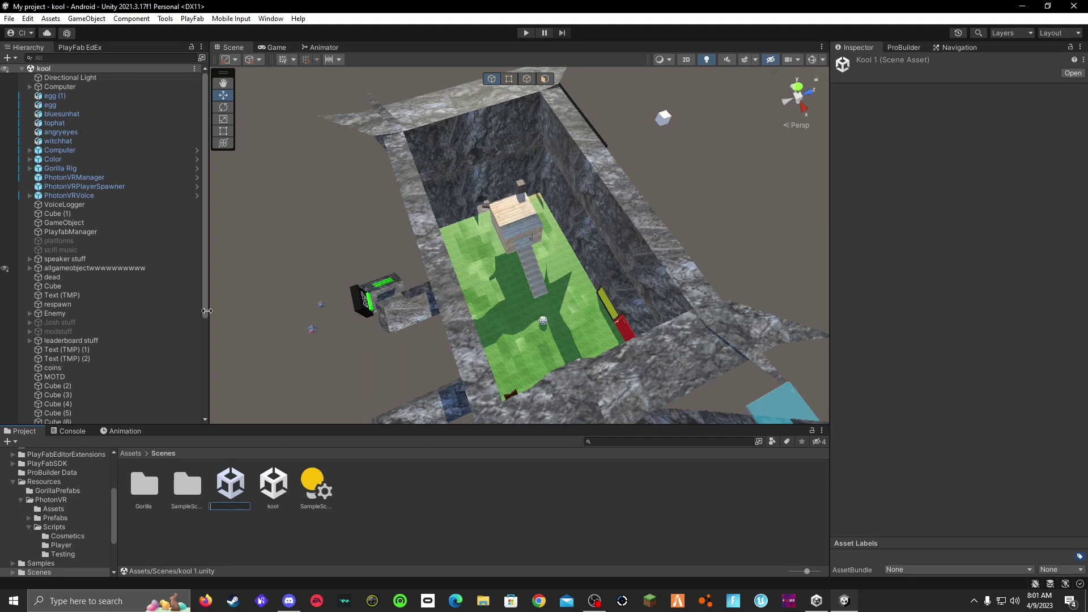
key("Return")
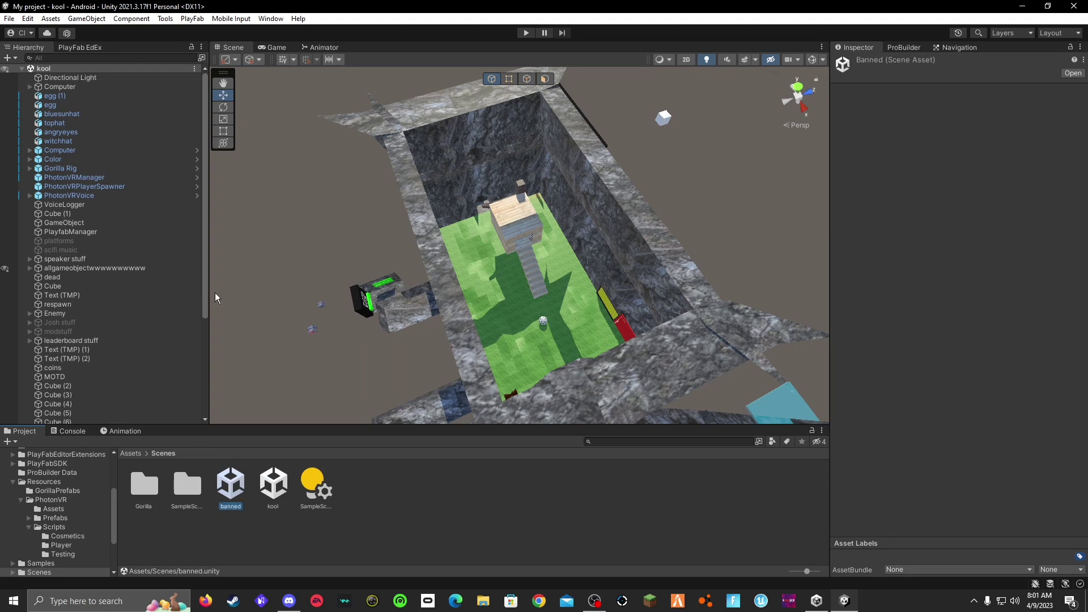
double_click(239, 487)
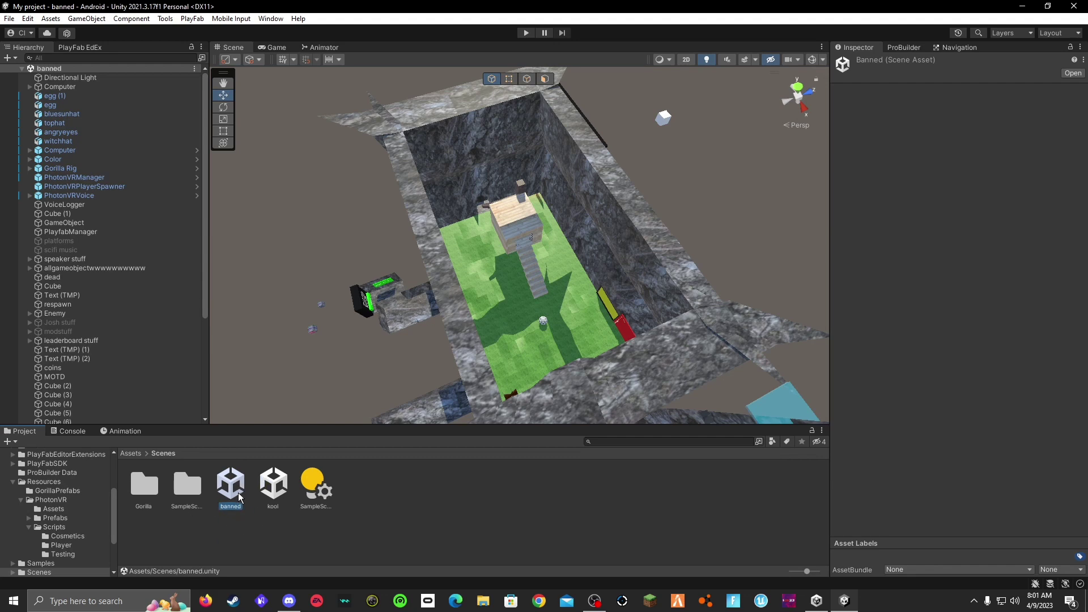
right_click_drag(657, 318, 657, 198)
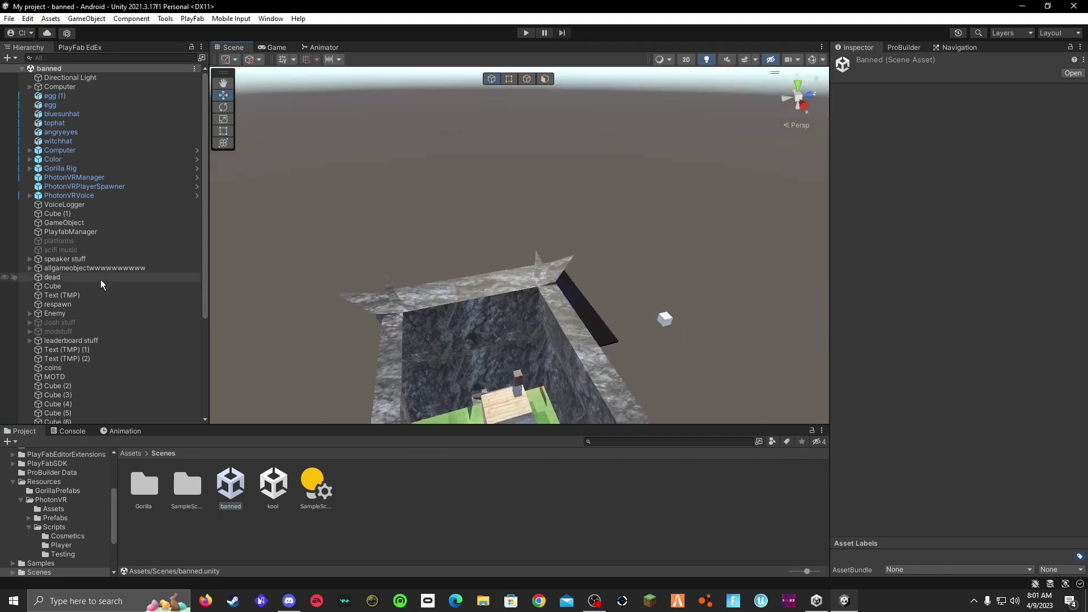
- Delete the PhotonVRManager, PhotonVRPlayerSpawner and PhotonVRVoice objects from the banned scene
left_click(101, 178)
key("Delete")
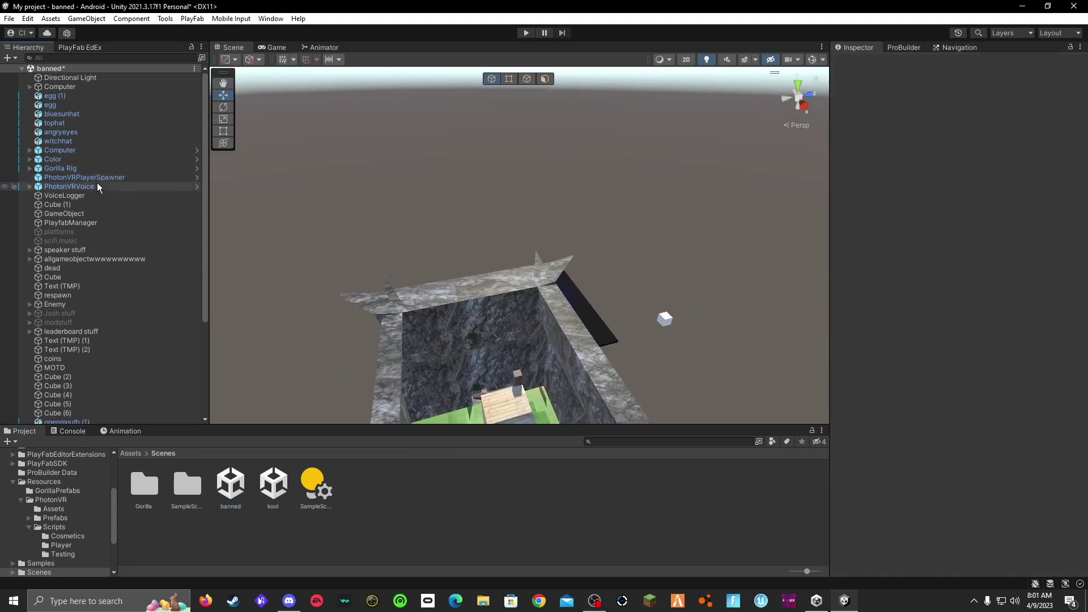
left_click(113, 179)
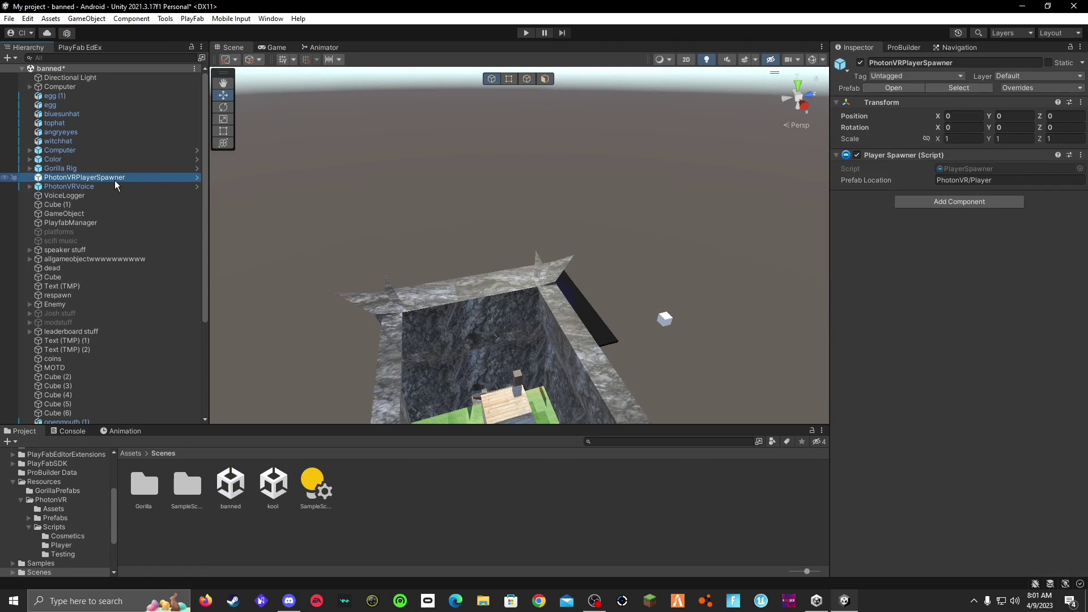
key("Delete")
left_click(114, 179)
key("Delete")
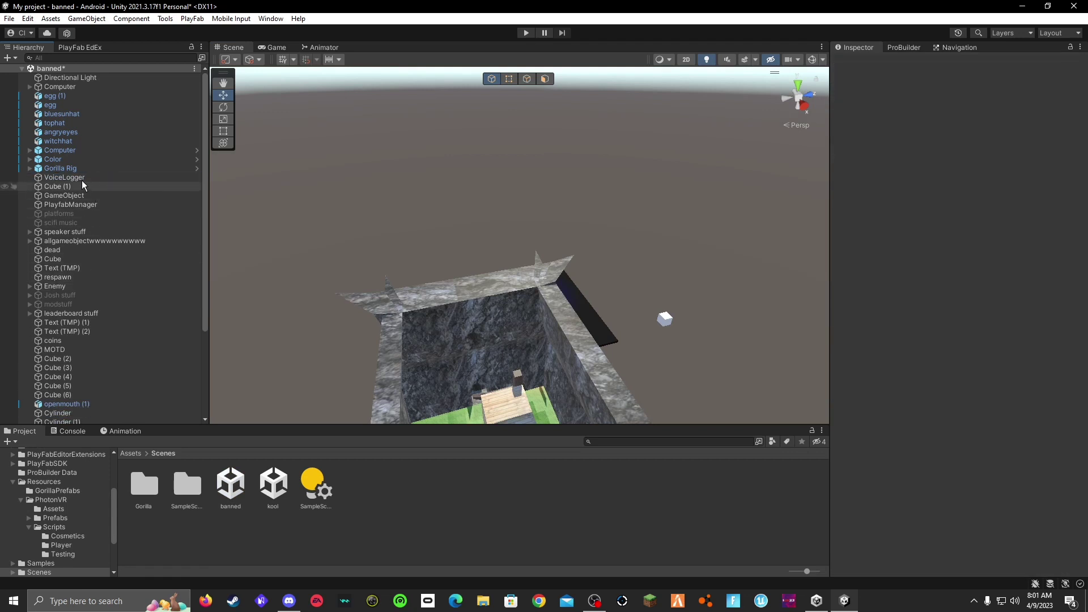
scroll(83, 183, "down", 5)
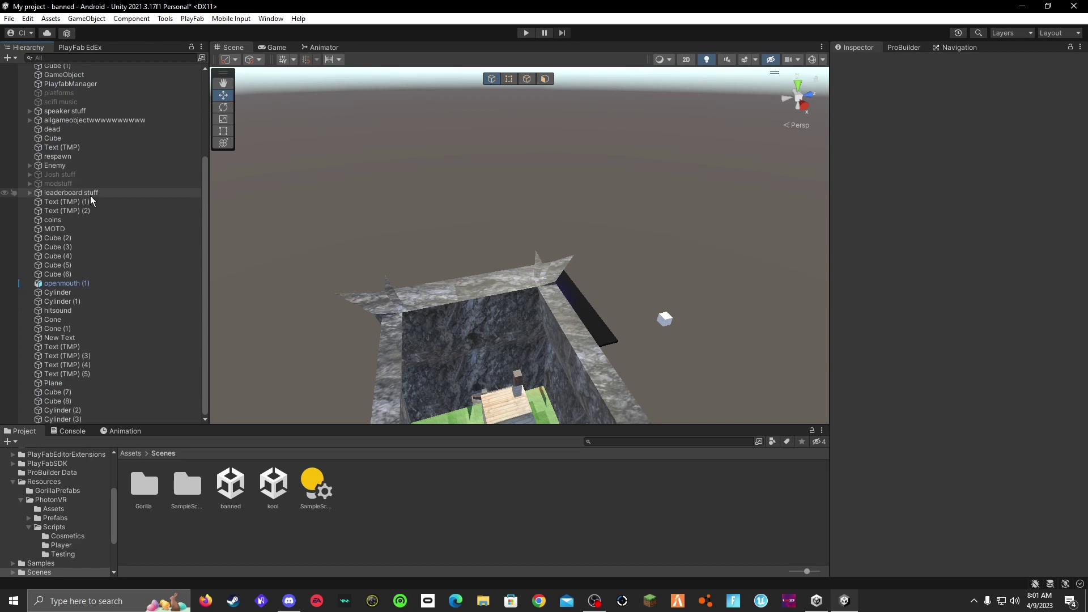
scroll(85, 180, "up", 5)
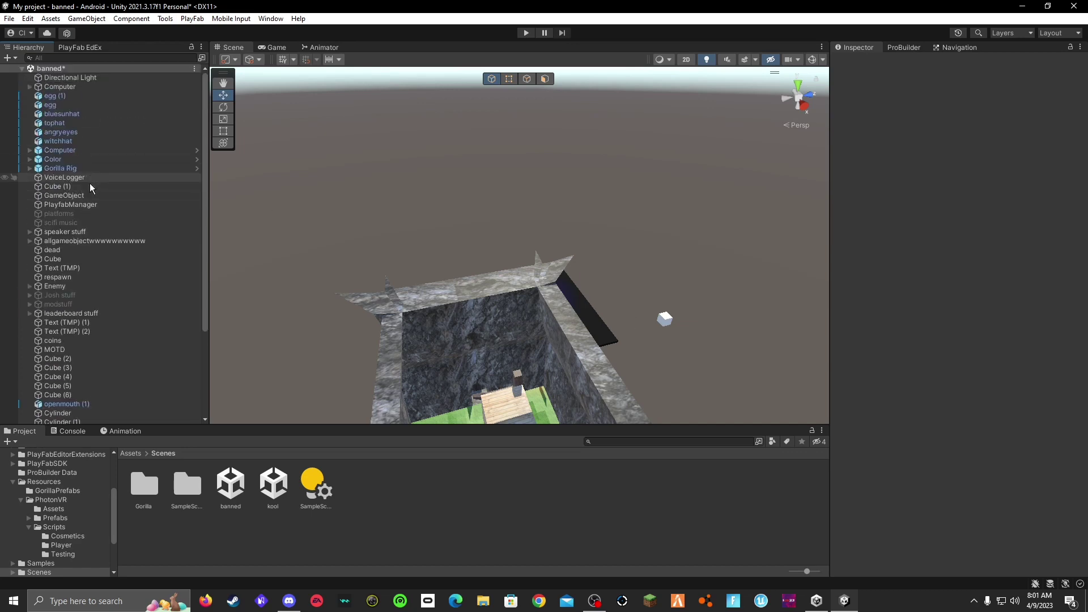
key("w")
right_click_drag(560, 289, 702, 373)
left_click(563, 273)
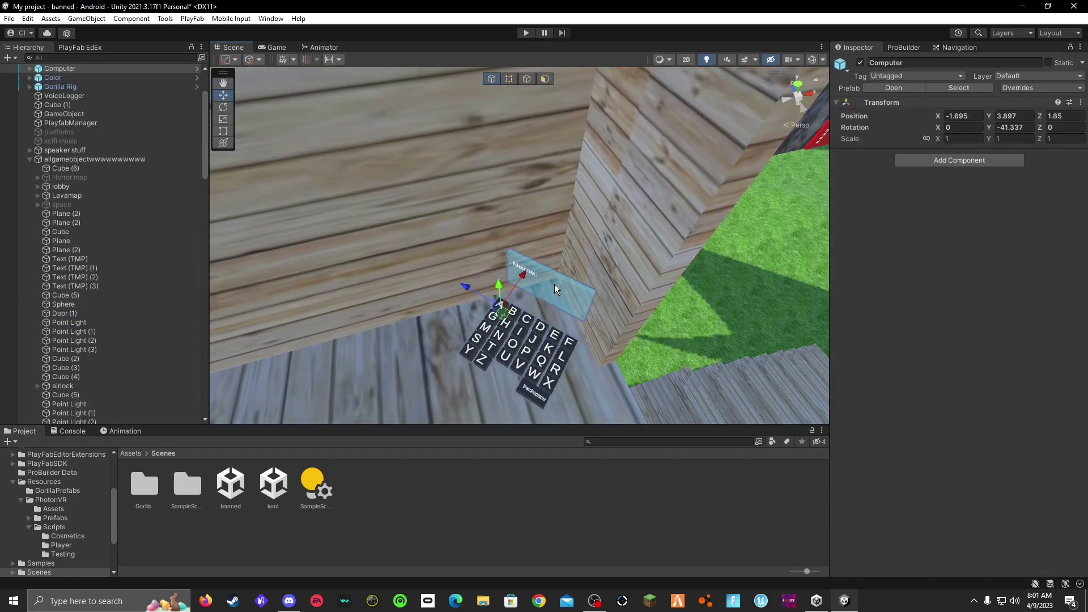
key("Delete")
right_click_drag(555, 287, 648, 311)
key("ctrl+z")
right_click_drag(578, 304, 763, 291)
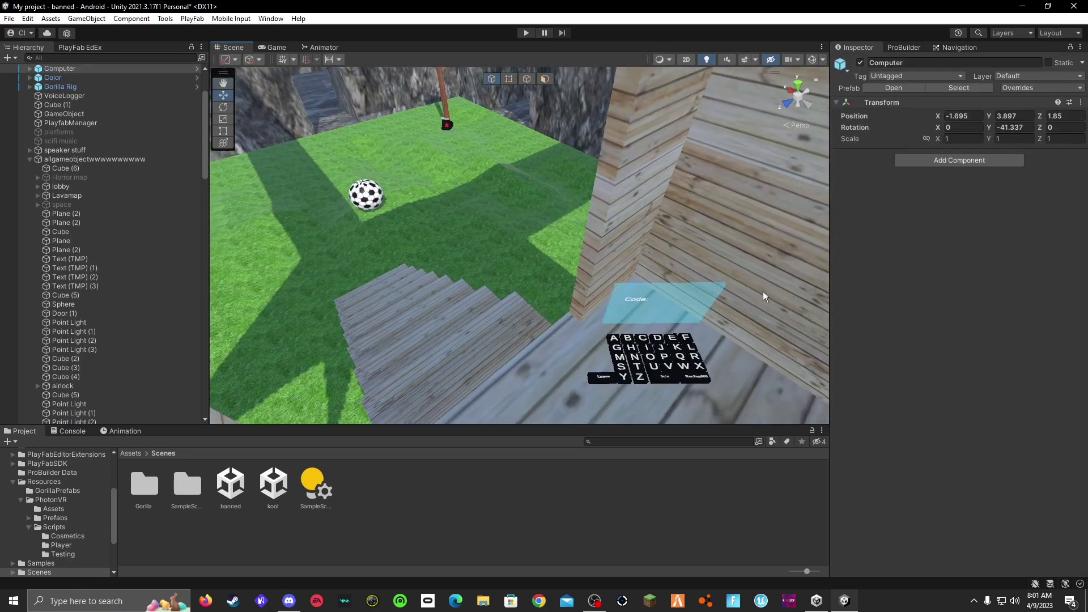
- Delete the code-entry computer in the wooden house, including its screen, letter keys and the Computer parent object
left_click(686, 304)
left_click(658, 304)
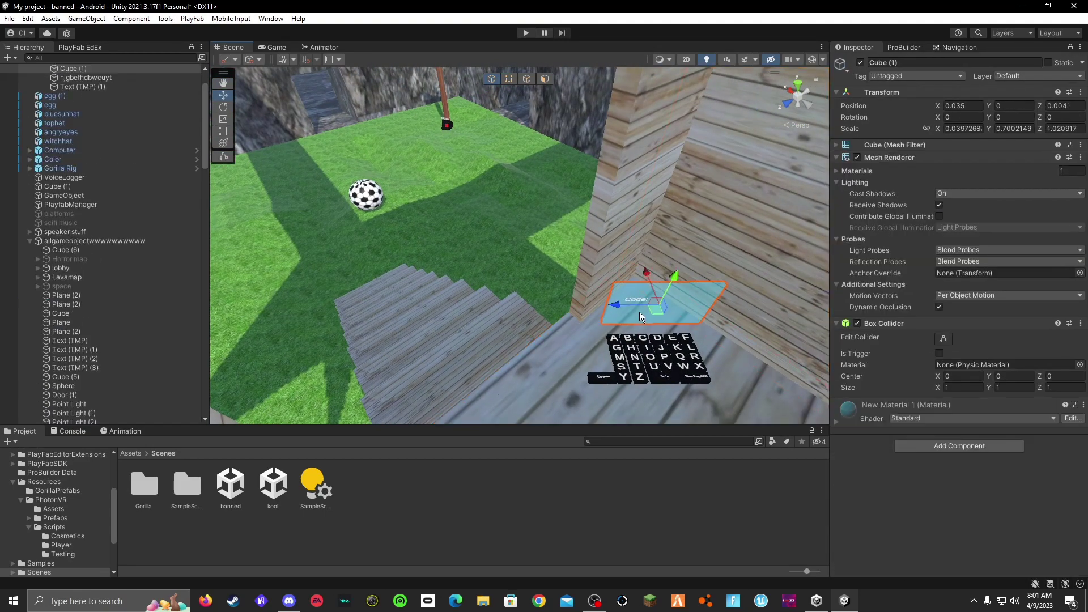
key("Delete")
left_click(654, 352)
key("Delete")
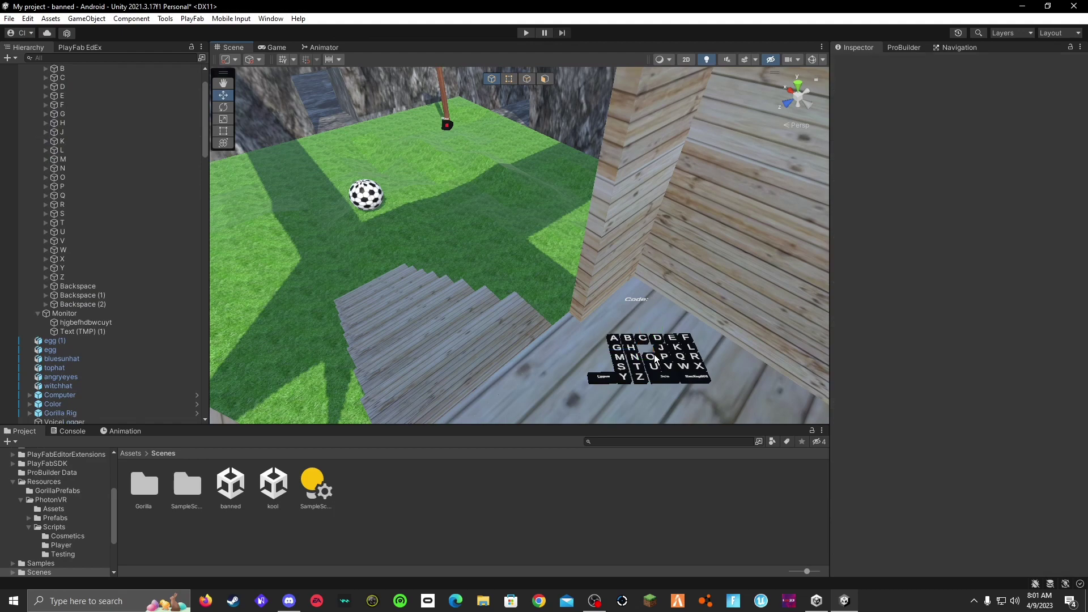
left_click(654, 354)
left_click(69, 95)
key("Delete")
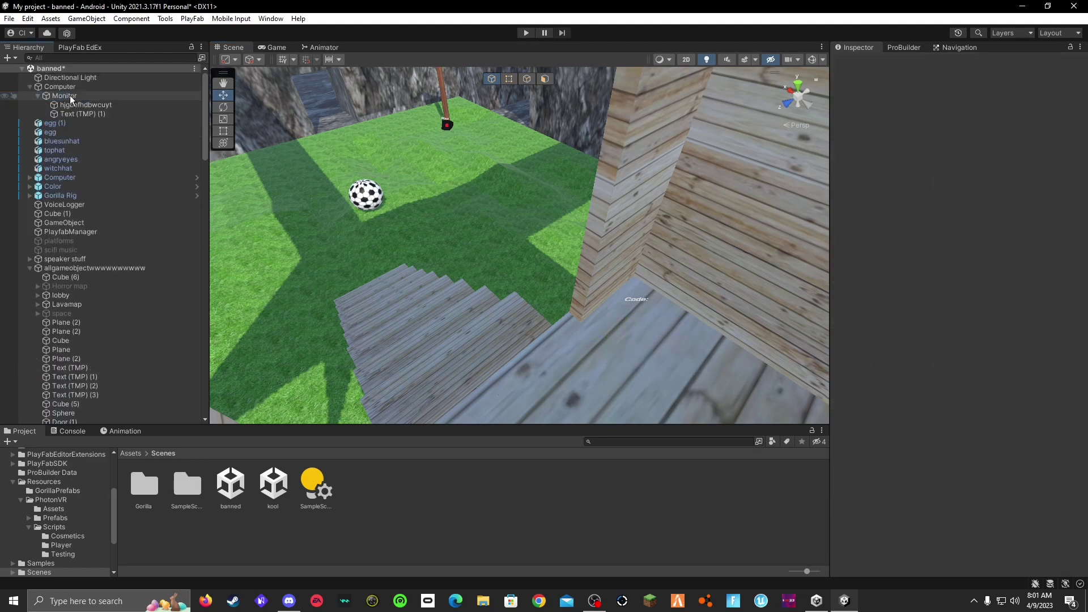
left_click(58, 86)
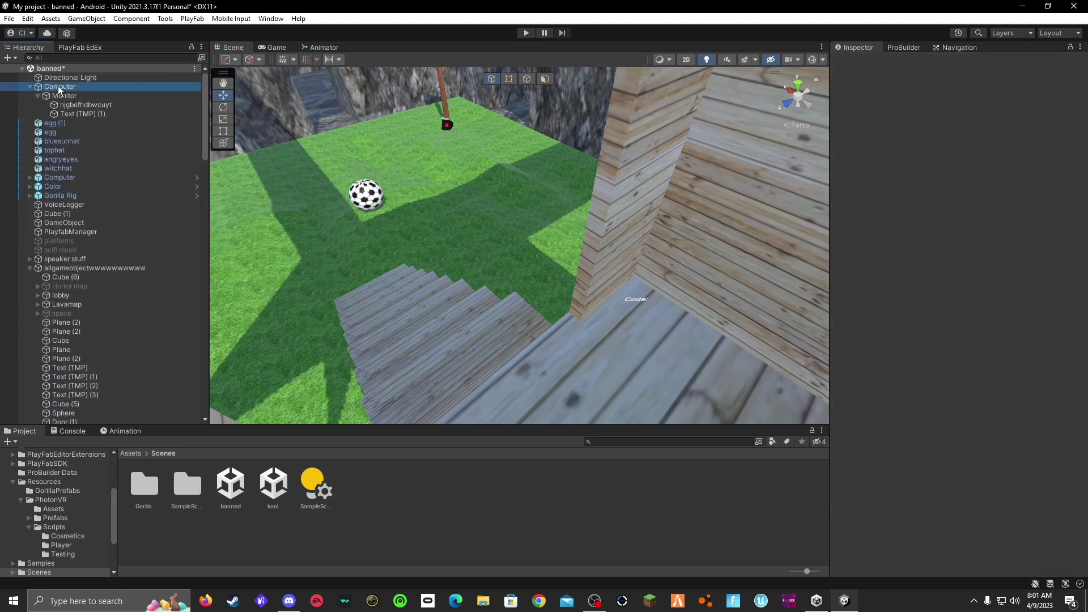
key("Delete")
- Search the project's Assets folder for "board" to find a sign model
right_click_drag(520, 274, 347, 129)
left_click(132, 453)
scroll(311, 495, "down", 5)
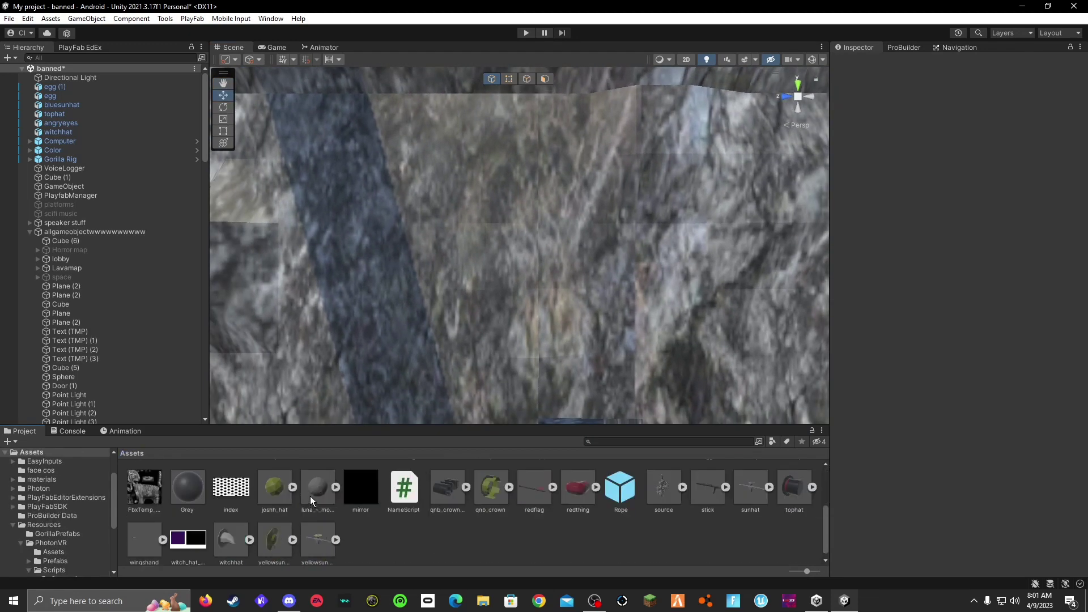
scroll(311, 495, "up", 5)
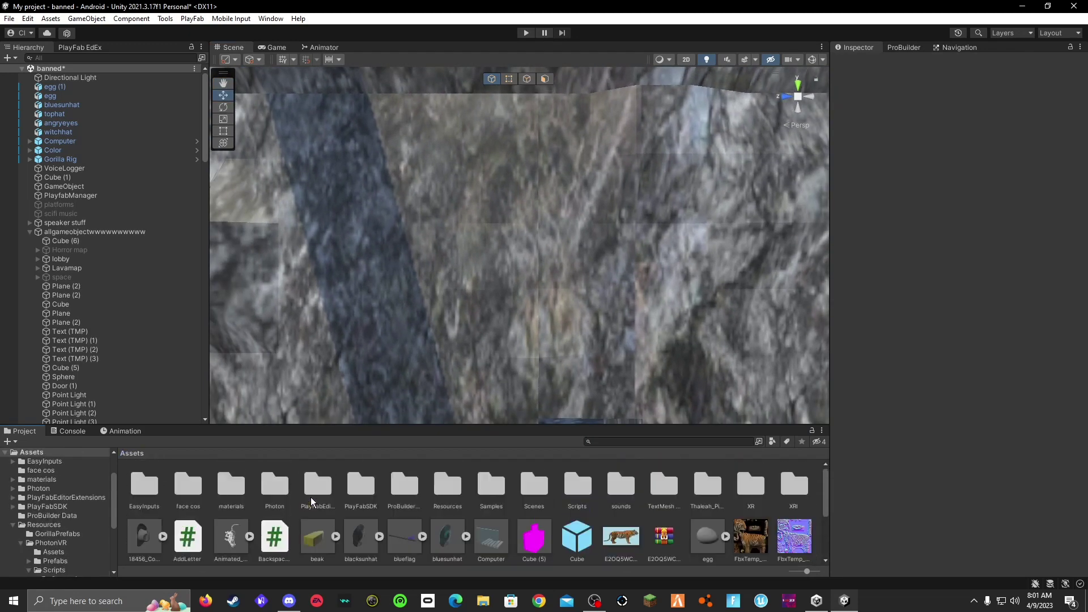
scroll(340, 532, "down", 3)
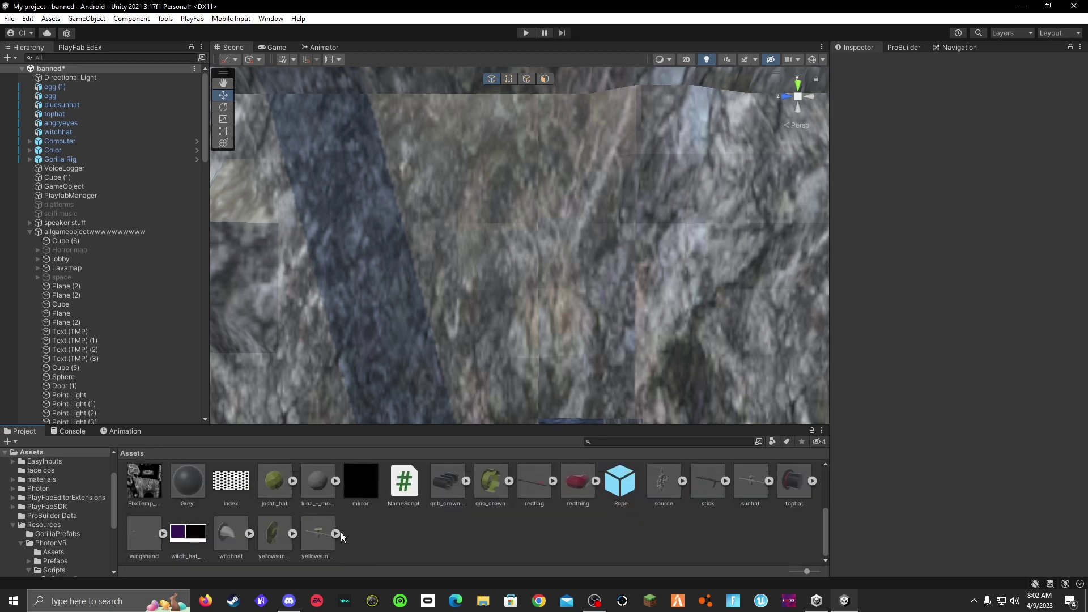
left_click(607, 443)
type("board")
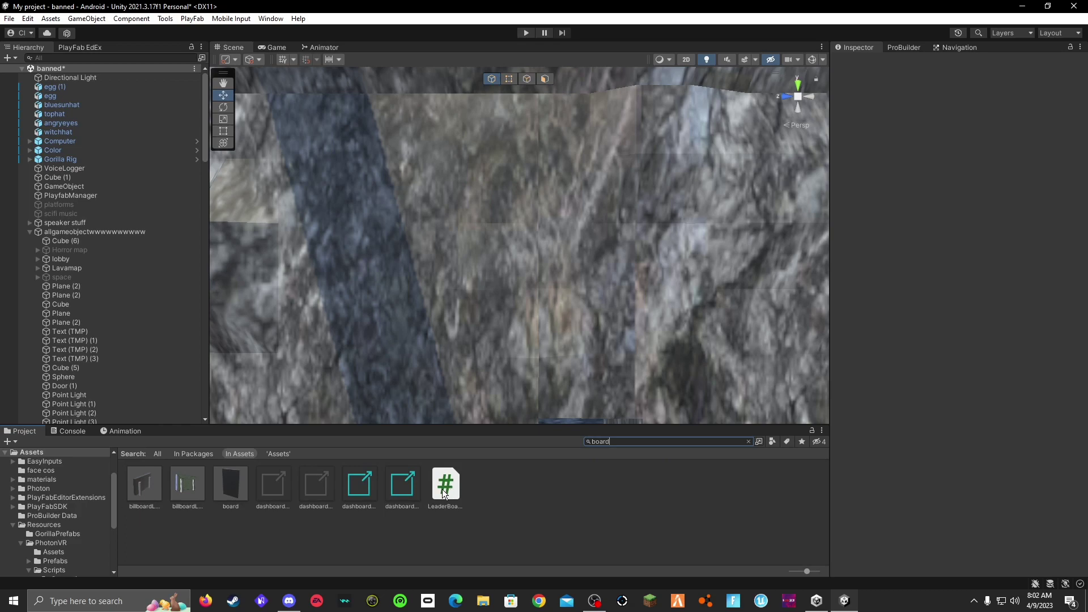
right_click_drag(453, 398, 252, 476)
left_click_drag(363, 297, 365, 289)
right_click_drag(524, 306, 460, 292)
left_click_drag(498, 274, 372, 350)
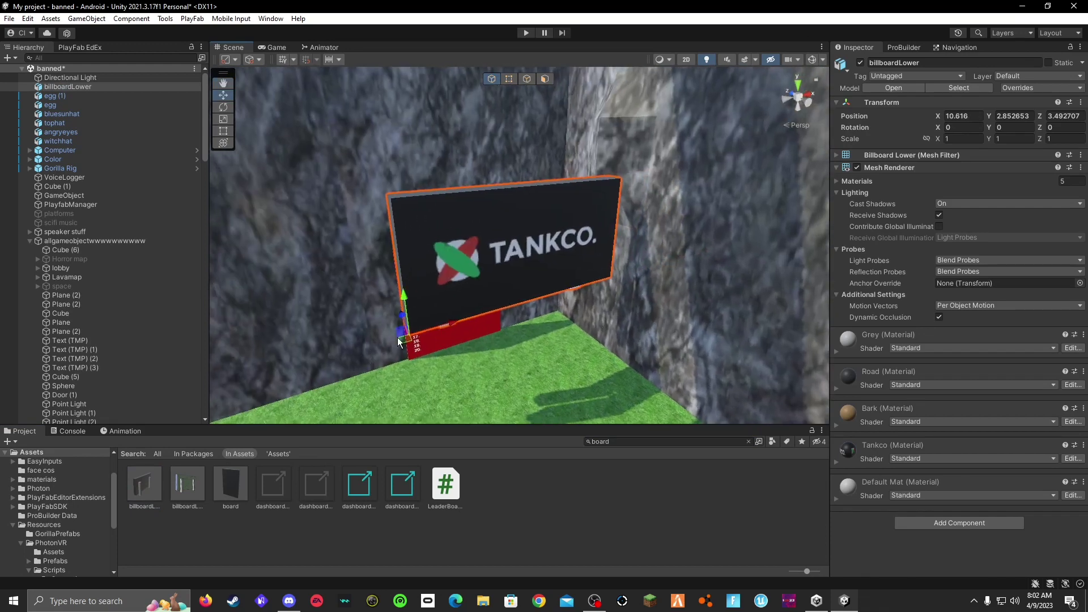
key("Delete")
- Place the board model against the rock wall above the tunnel opening, at about X 15.35, Y 4.74, Z 0.25
left_click_drag(231, 483, 535, 303)
right_click_drag(536, 303, 671, 175)
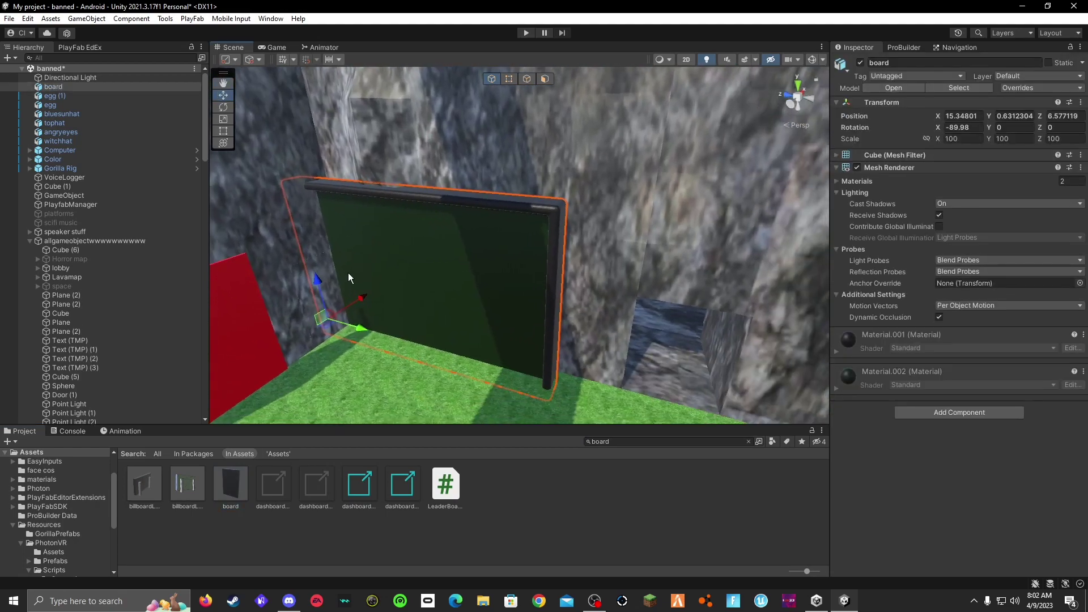
left_click_drag(319, 283, 288, 148)
mouse_move(425, 256)
right_mouse_down()
mouse_move(436, 247)
mouse_move(428, 245)
right_mouse_up()
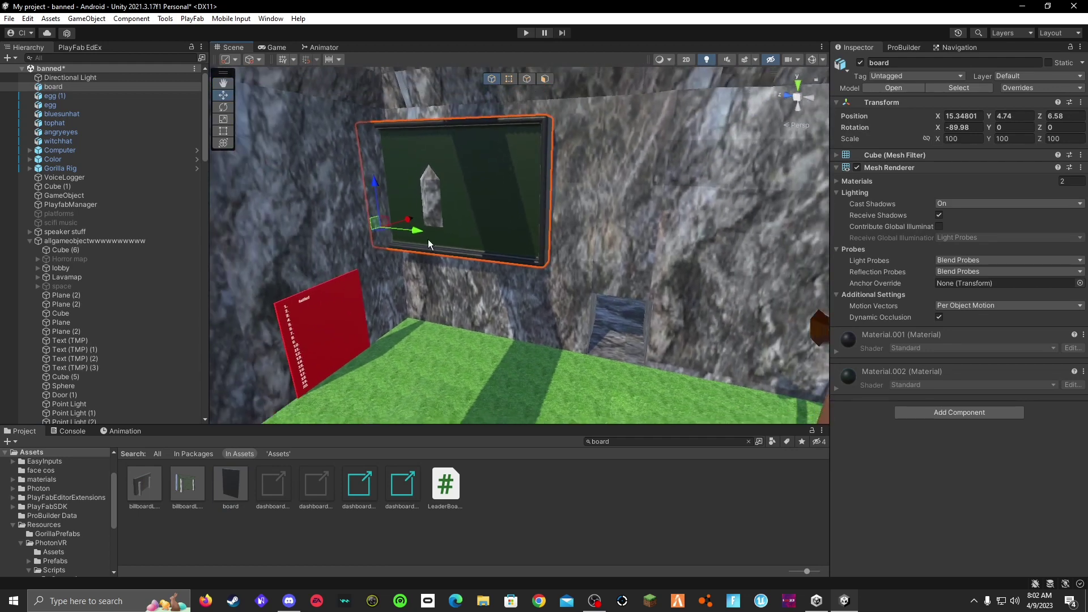
left_click_drag(419, 229, 569, 262)
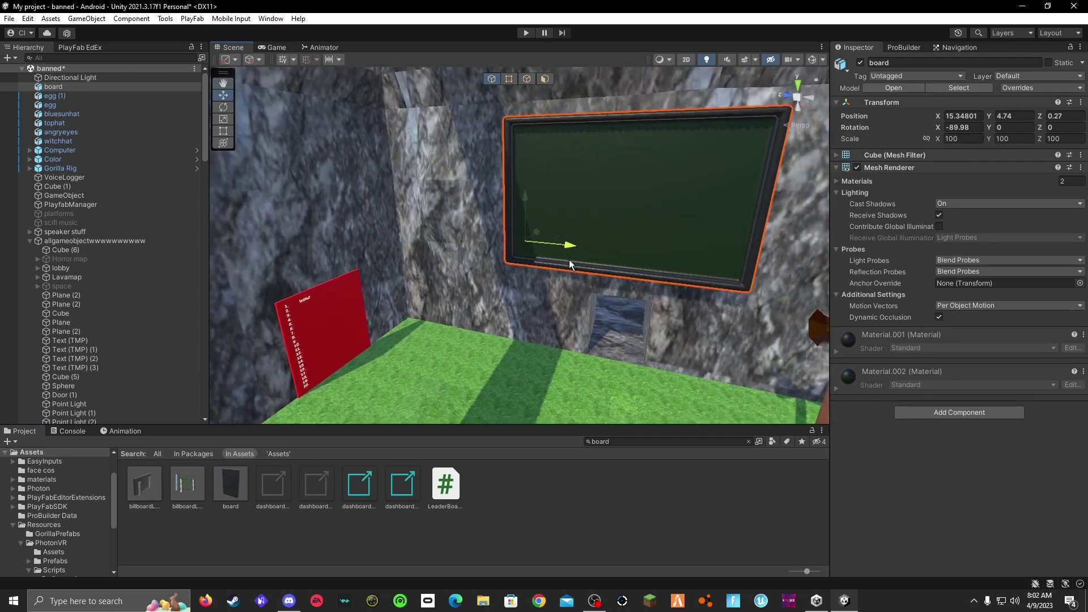
right_click_drag(569, 260, 657, 268)
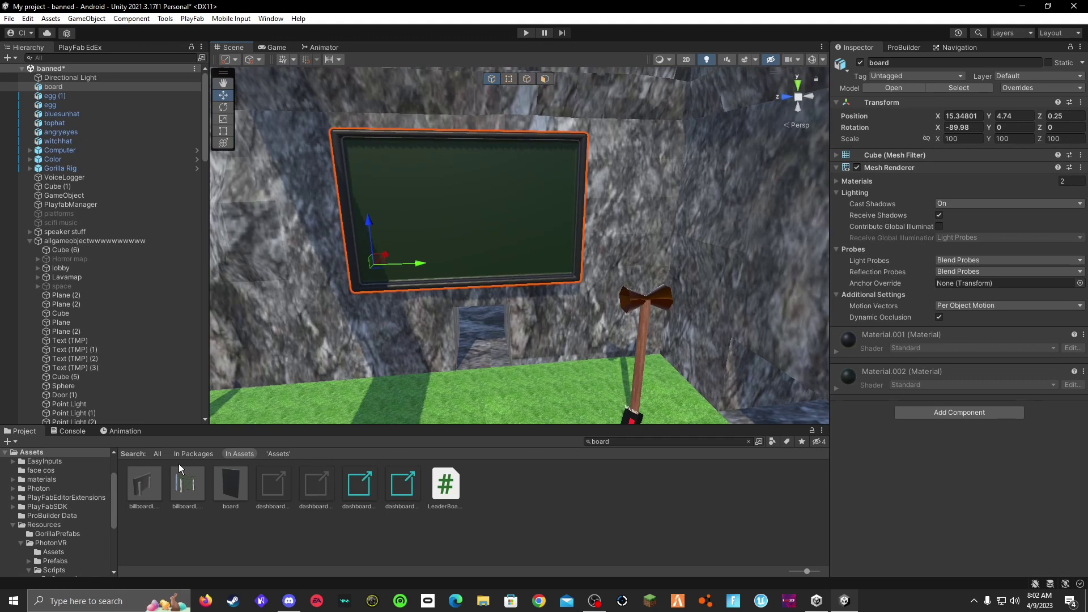
- Apply the red material from the Assets materials folder to the board's green surface
left_click(166, 454)
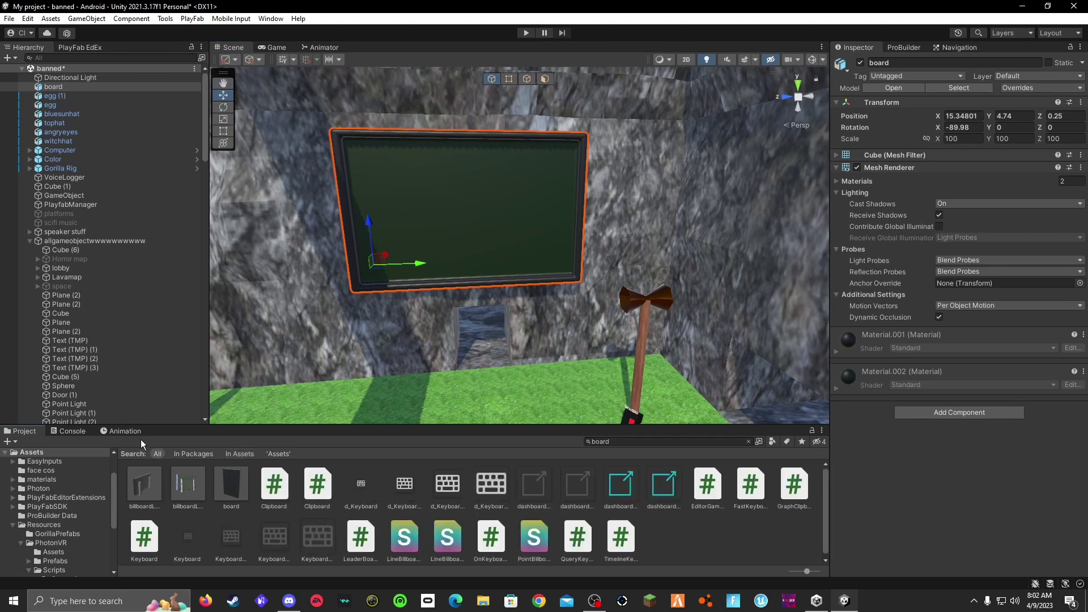
scroll(51, 468, "up", 2)
left_click(35, 497)
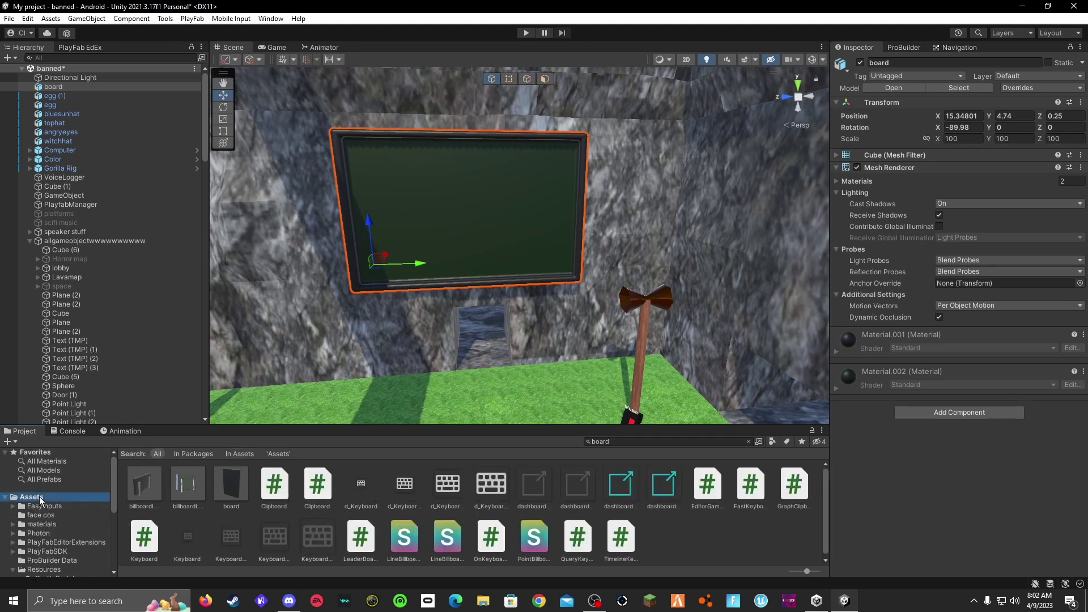
left_click(748, 442)
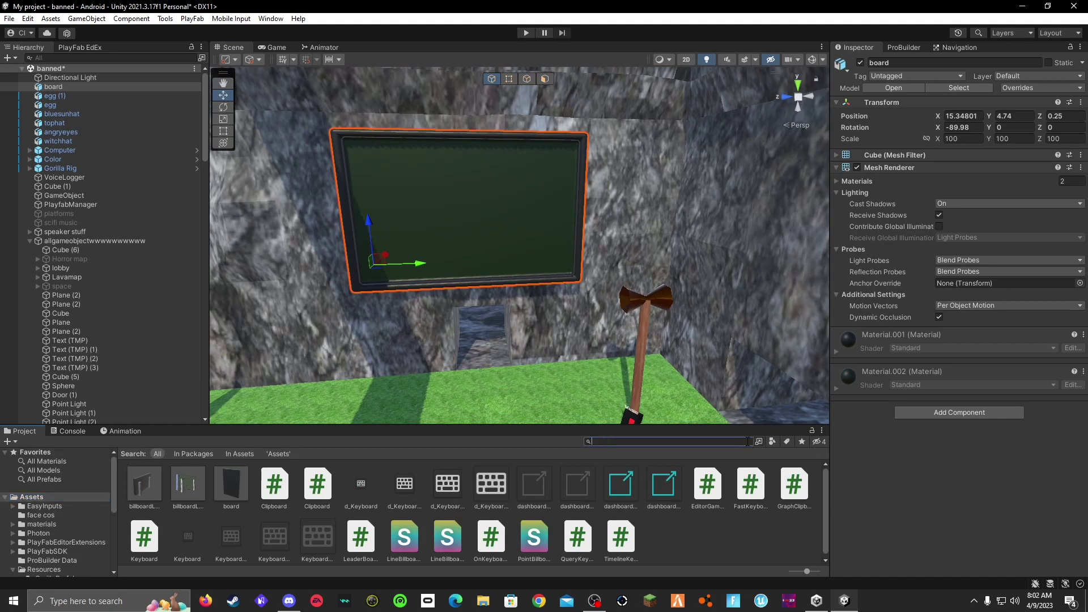
scroll(613, 513, "up", 2)
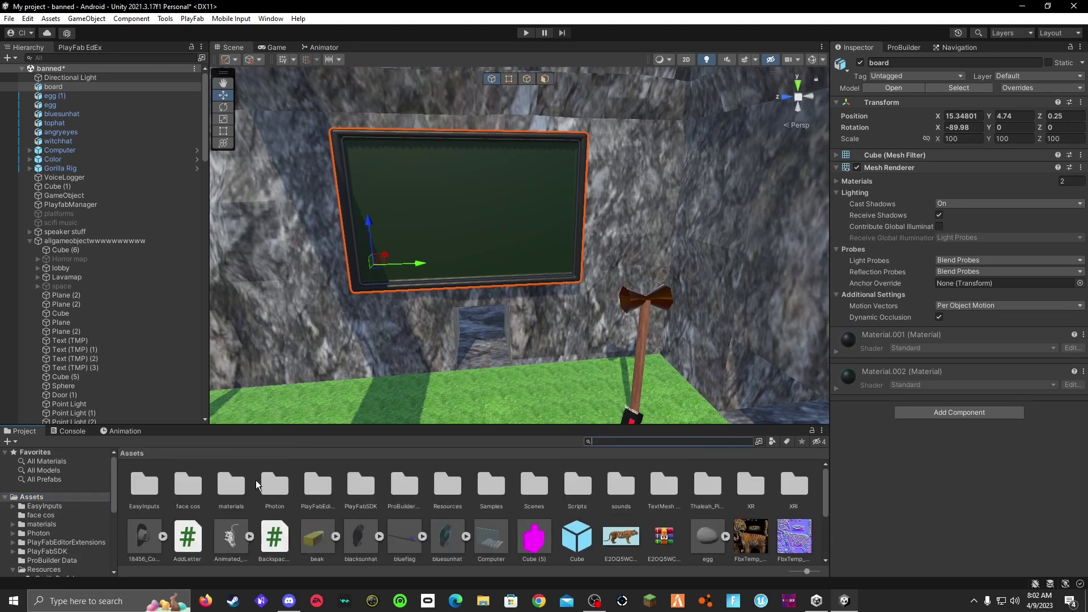
double_click(228, 486)
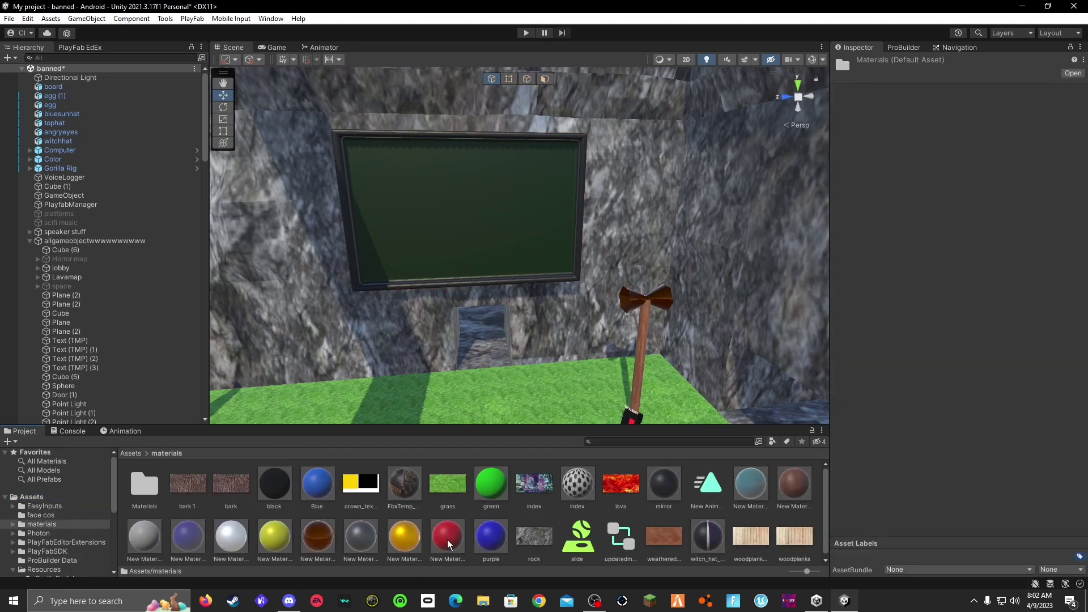
left_click_drag(448, 541, 483, 219)
scroll(567, 221, "up", 5)
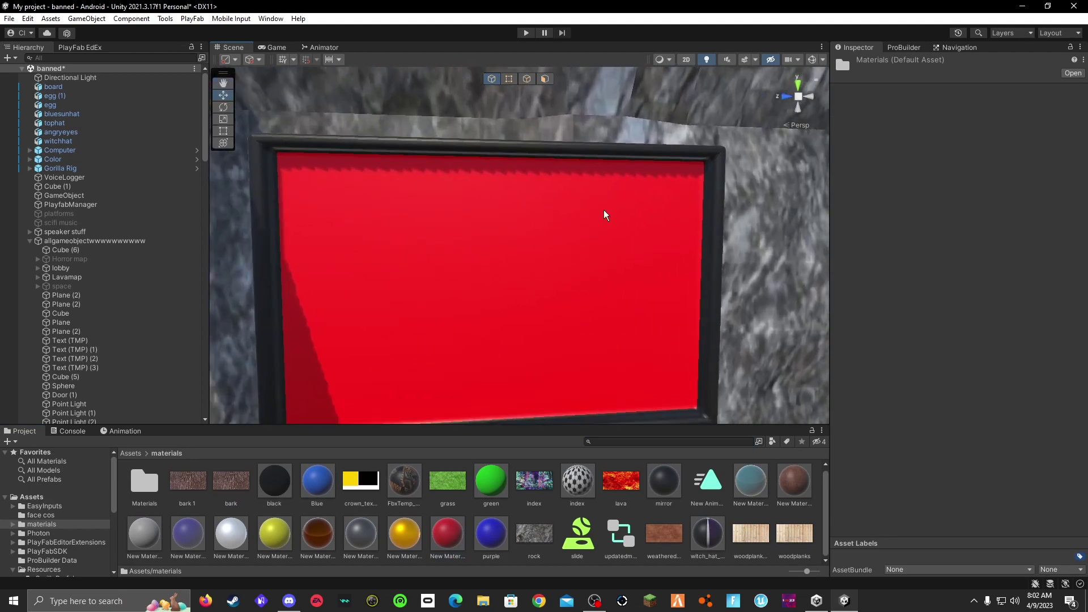
- Add a 3D TextMeshPro text object reading "YOUR BANNED CONTACT THE DISCORD"
left_click(9, 58)
mouse_move(65, 100)
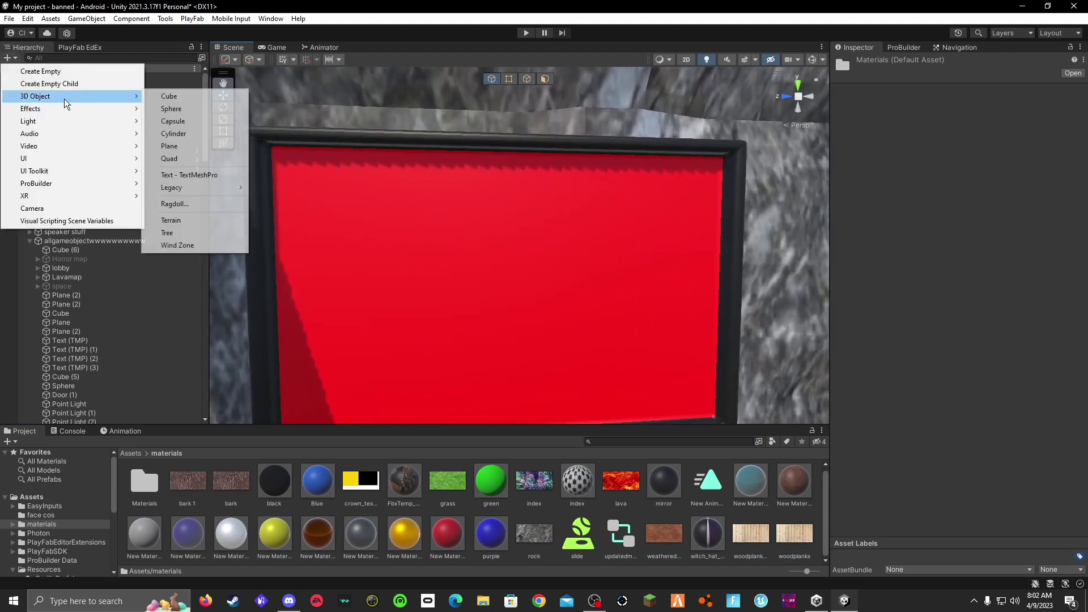
left_click(226, 175)
left_click_drag(629, 298, 602, 297, "alt")
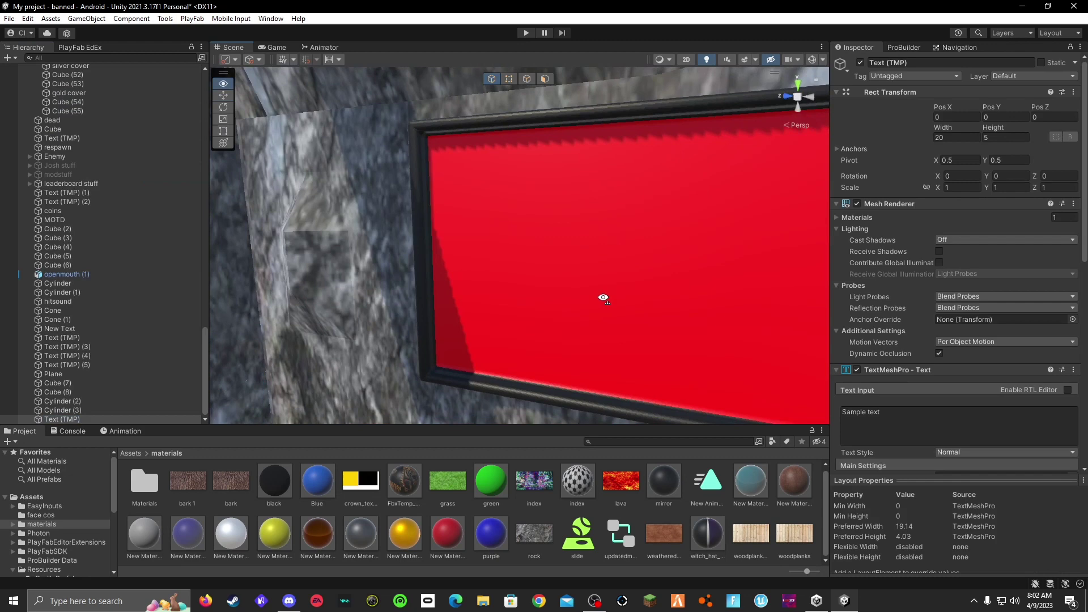
key("s")
right_click_drag(603, 297, 598, 329)
left_click(855, 423)
key("BackSpace")
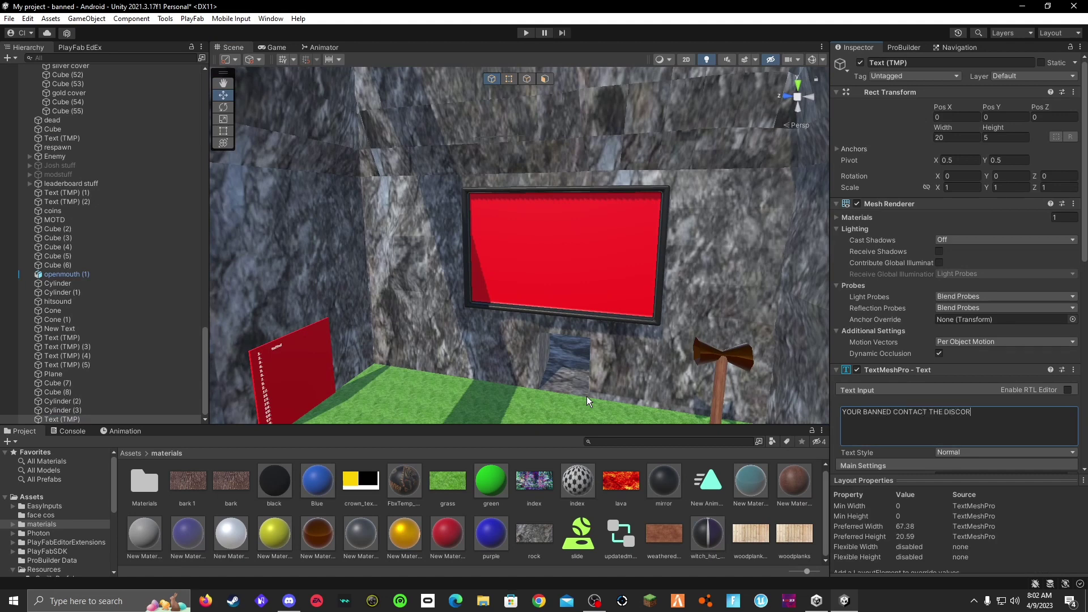
type("D")
- Scale the banned message text down uniformly to about 0.17
right_click_drag(507, 281, 518, 132)
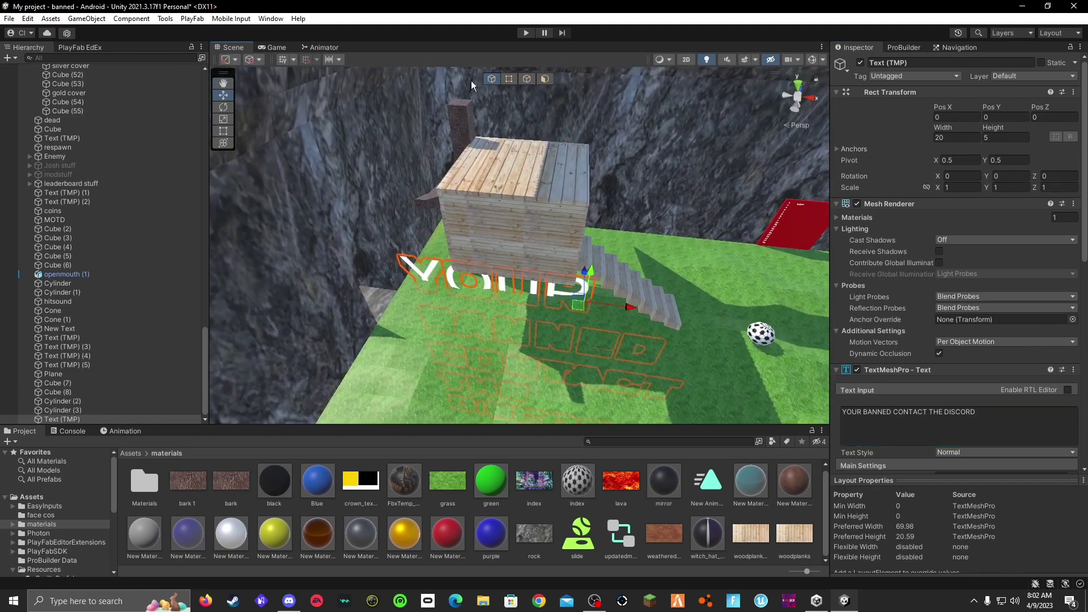
left_click(223, 119)
left_click_drag(586, 297, 562, 327)
right_click_drag(563, 327, 526, 251)
- Raise the banned message text to about Y 7.21
left_click(223, 97)
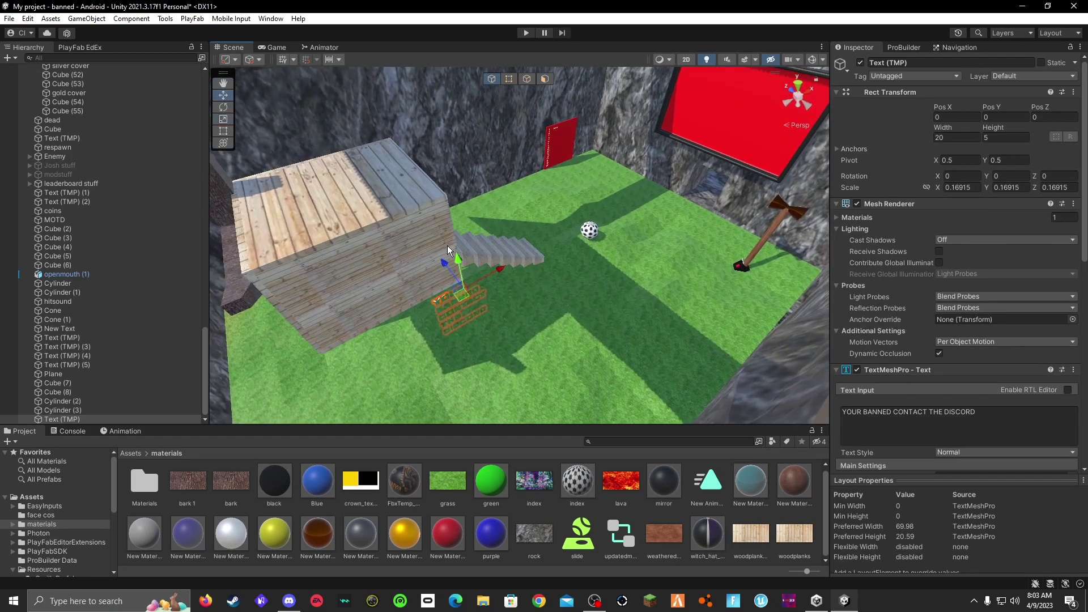
left_click_drag(456, 258, 430, 124)
right_click_drag(487, 244, 556, 171)
key("f")
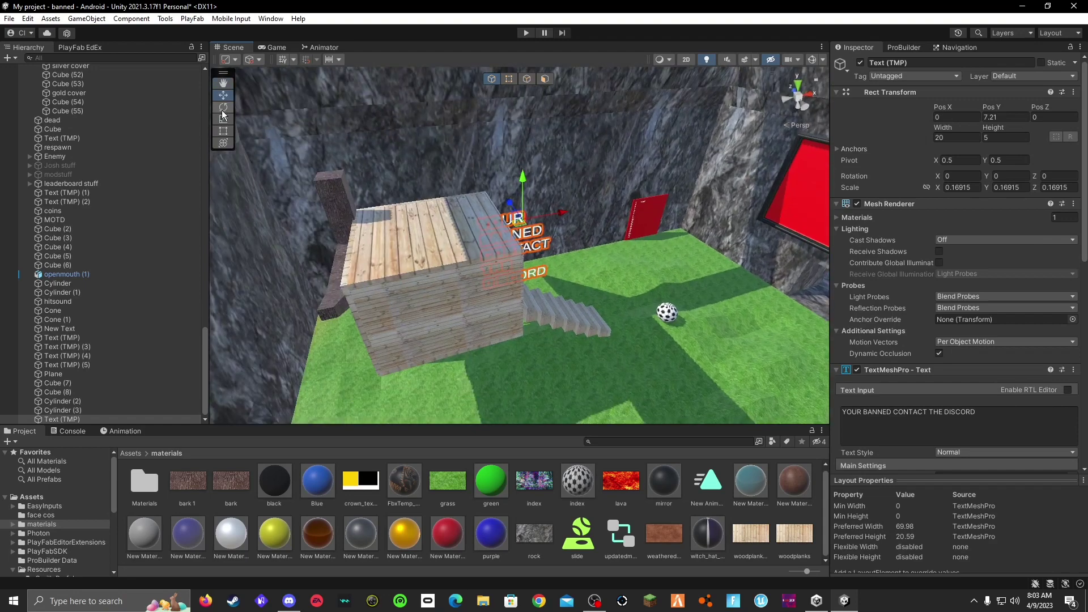
- Rotate the banned message text to 90 degrees around Y so it faces away from the board's wall
key("e")
left_click_drag(558, 241, 541, 266)
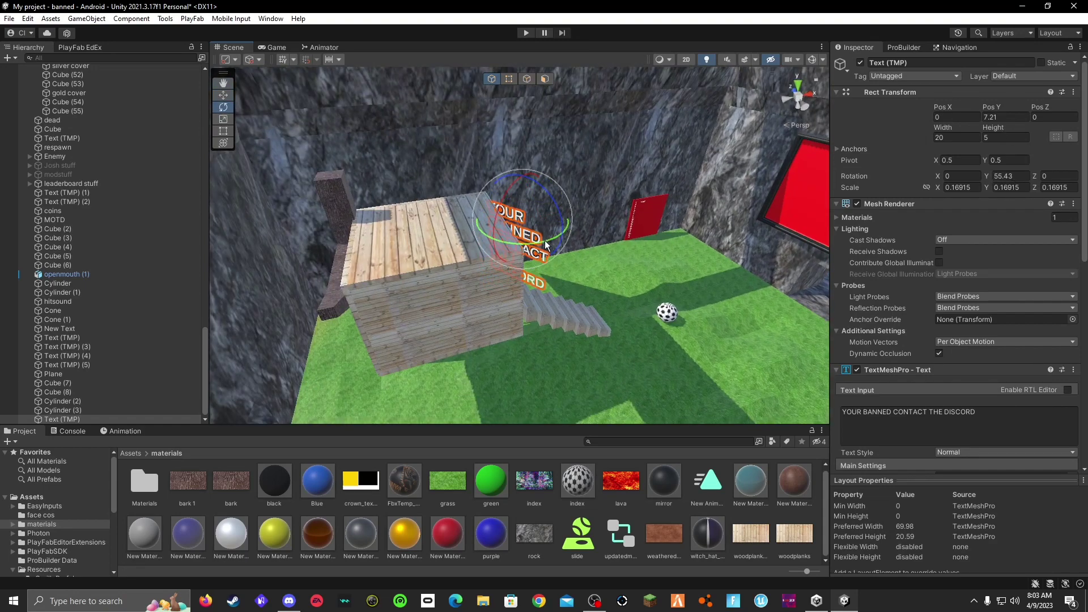
left_click_drag(561, 226, 521, 242)
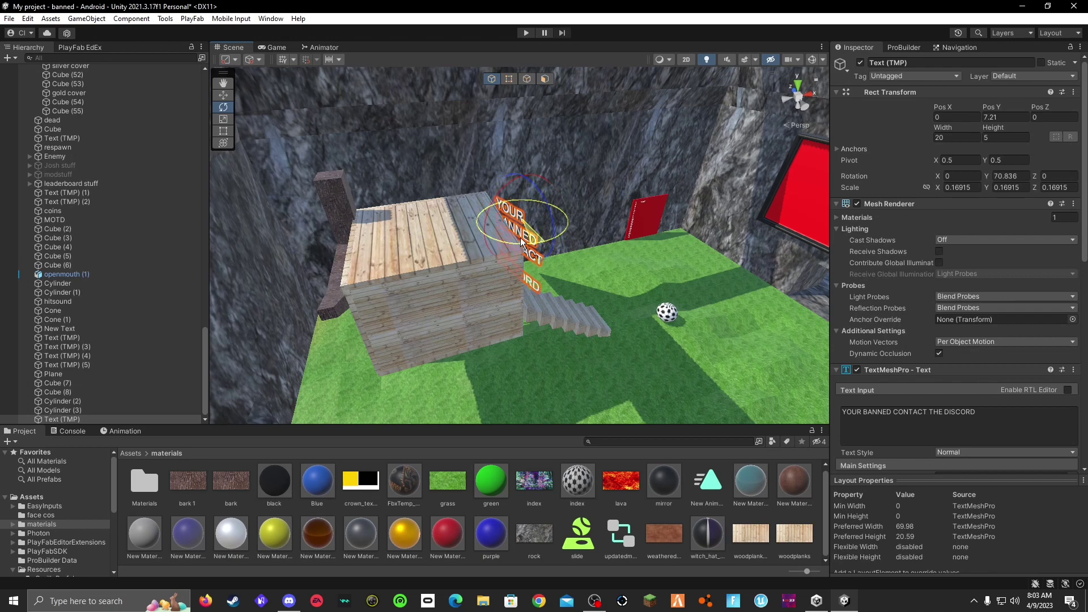
left_click(1023, 175)
type("90")
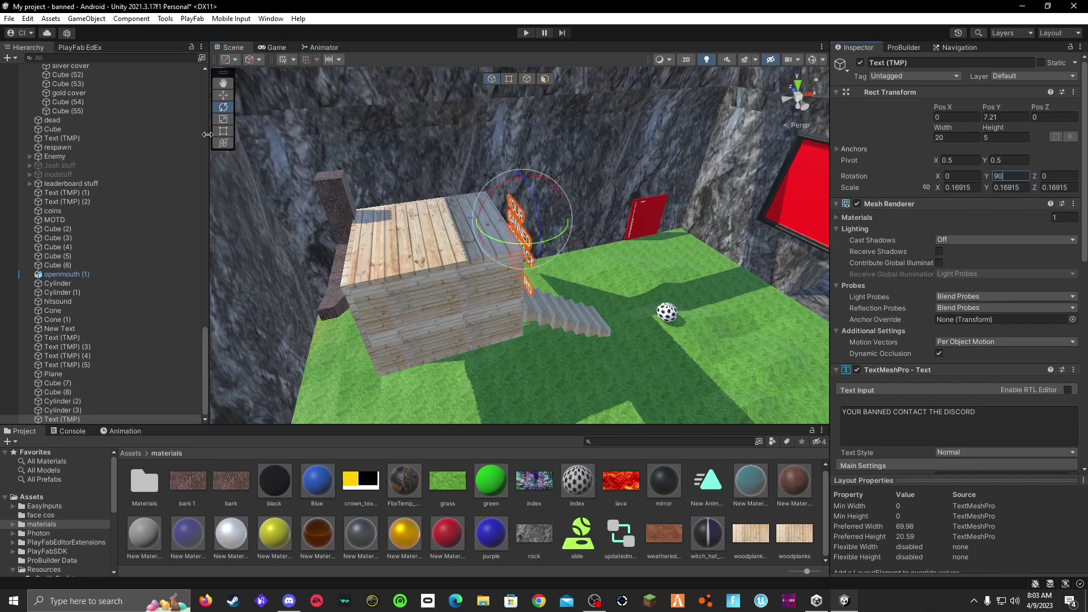
- Move the banned message text onto the front of the red board, at about X 15.96, Z -0.94
left_click(223, 96)
right_click_drag(445, 176, 530, 209)
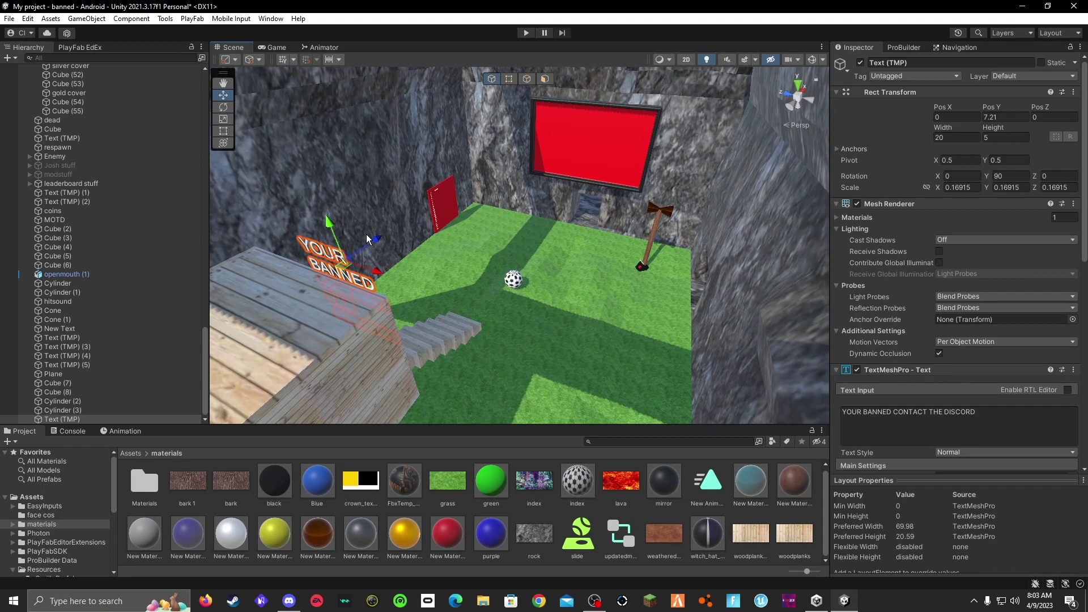
left_click_drag(376, 238, 602, 133)
right_click_drag(628, 158, 499, 134)
key("w")
key("w")
left_click_drag(452, 230, 475, 230)
key("s")
right_click_drag(474, 229, 635, 229)
- Widen the message's text box across the red board to about 41.84 wide and 4.49 high
key("t")
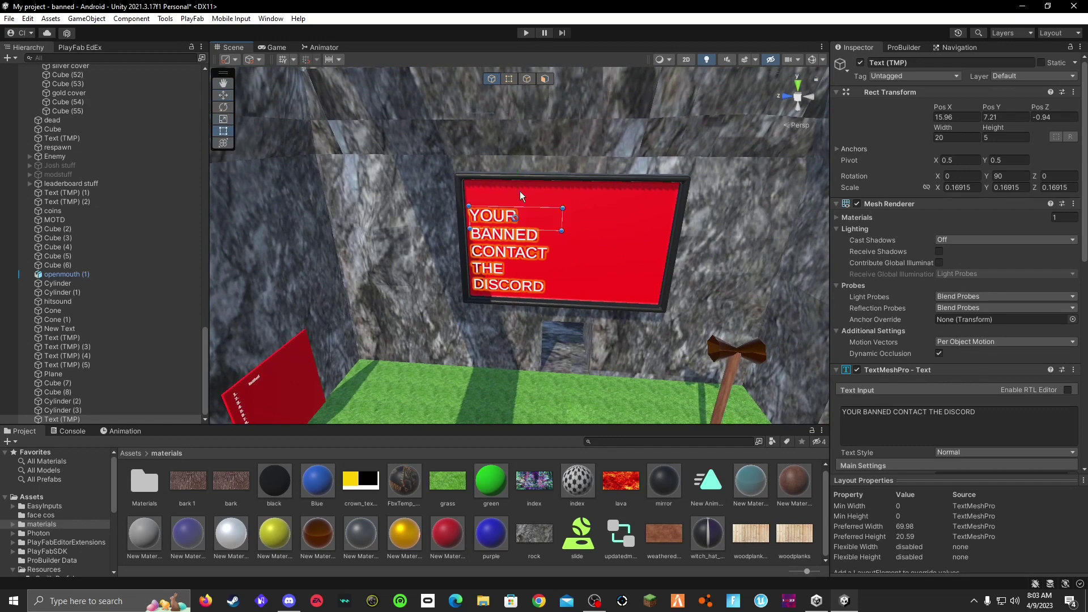
left_click_drag(565, 231, 670, 229)
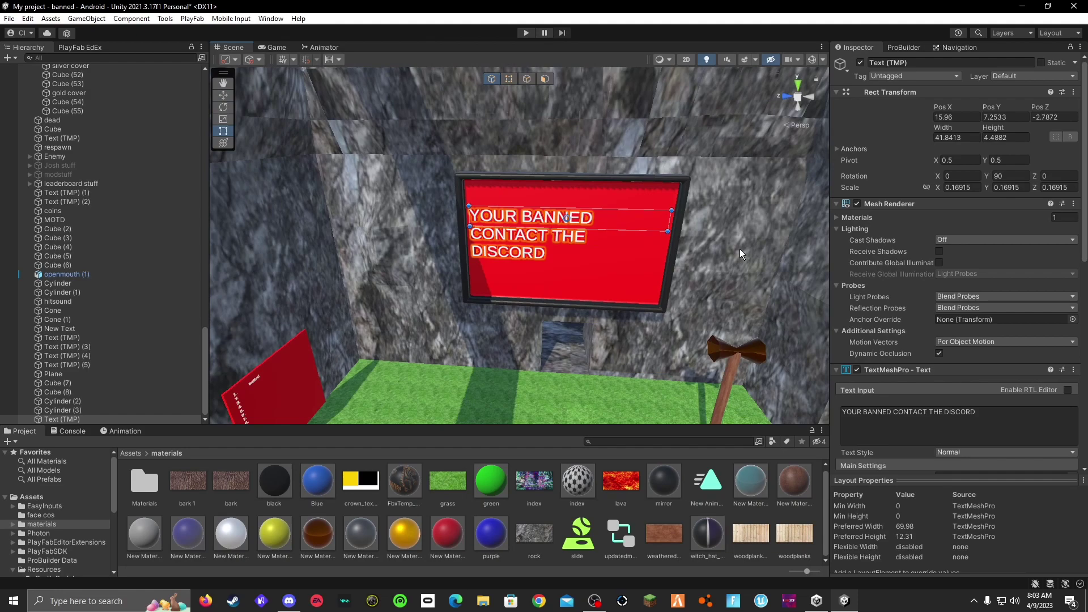
scroll(740, 254, "down", 10)
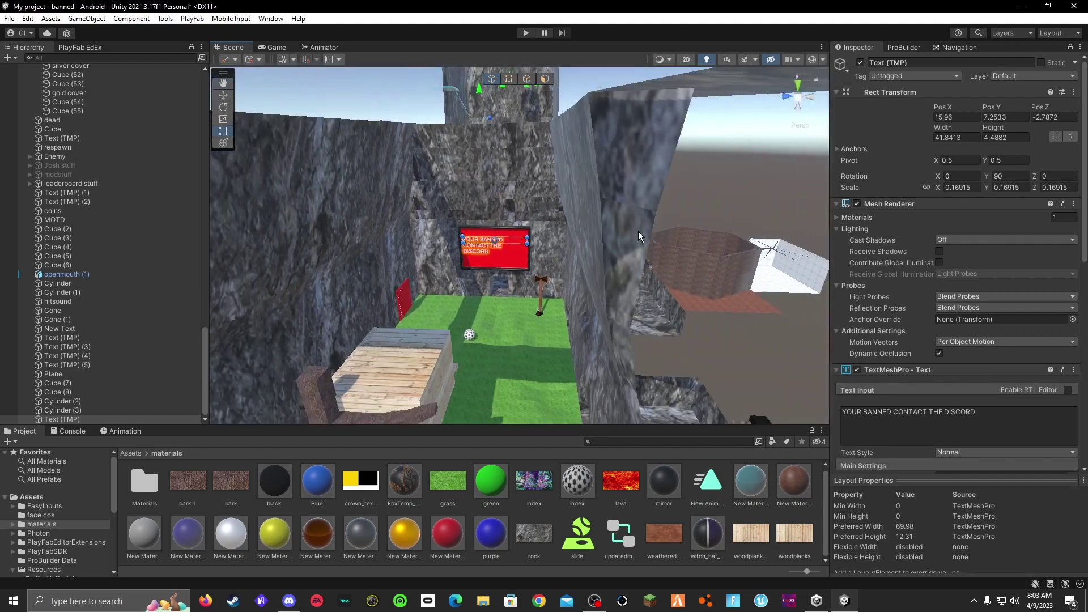
- Open the kool scene from the project's Scenes folder
right_click_drag(638, 236, 227, 422)
key("w")
left_click(131, 453)
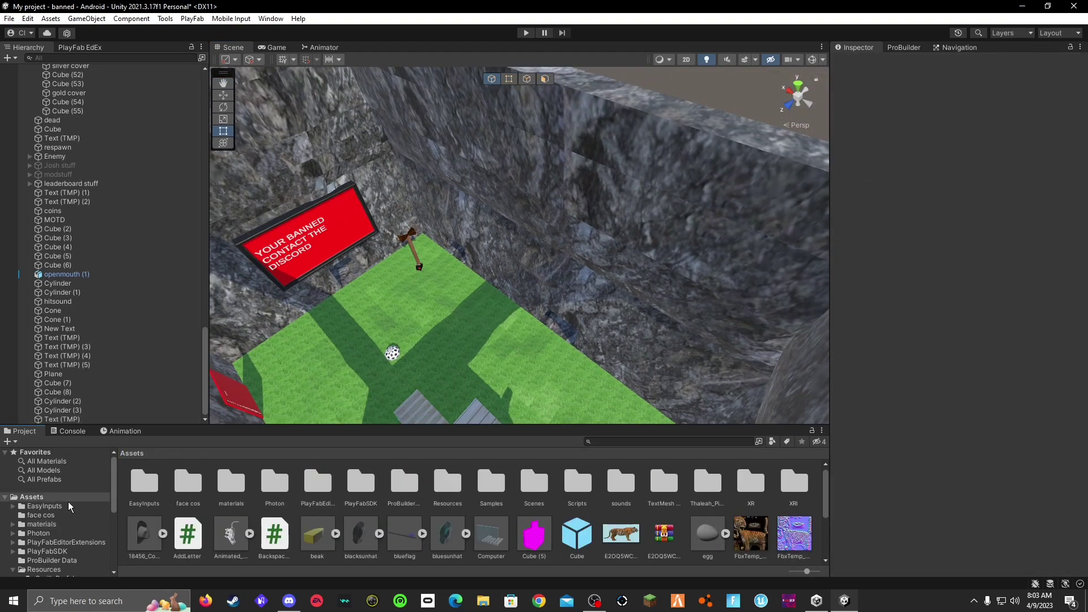
double_click(530, 491)
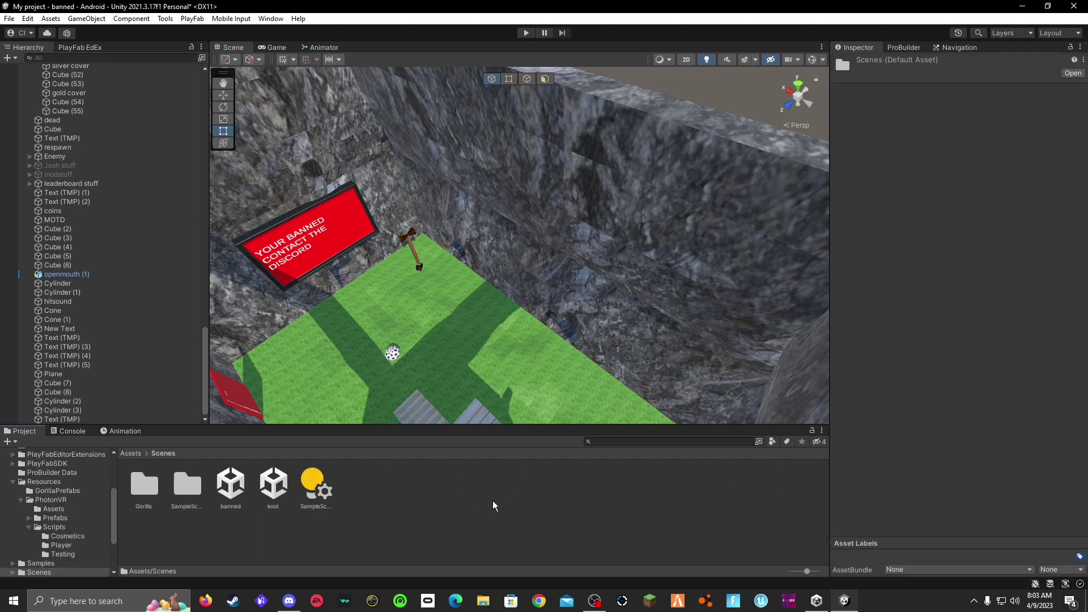
double_click(276, 491)
left_click(517, 323)
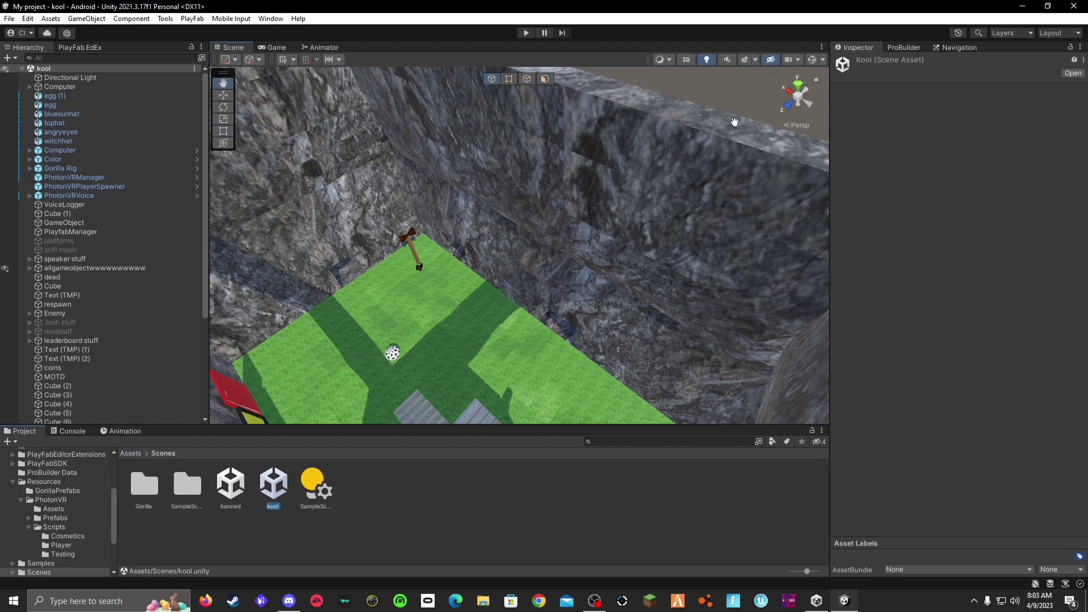
- Set the Bannedscenename of the PlayfabManager object's Playfablogin script to "banned"
left_click(97, 233)
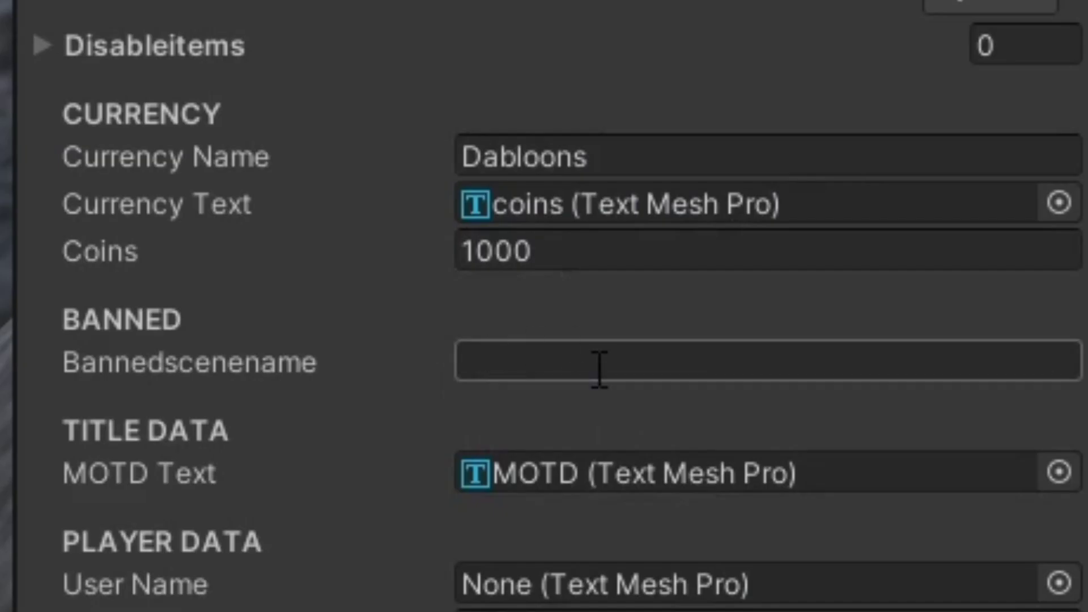
left_click(969, 321)
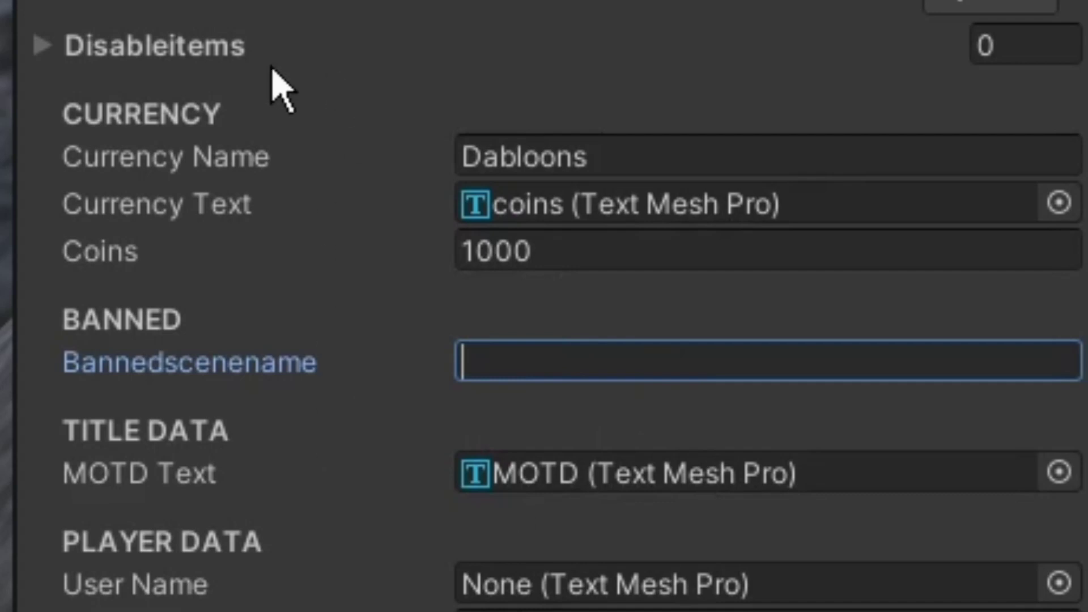
type("banned")
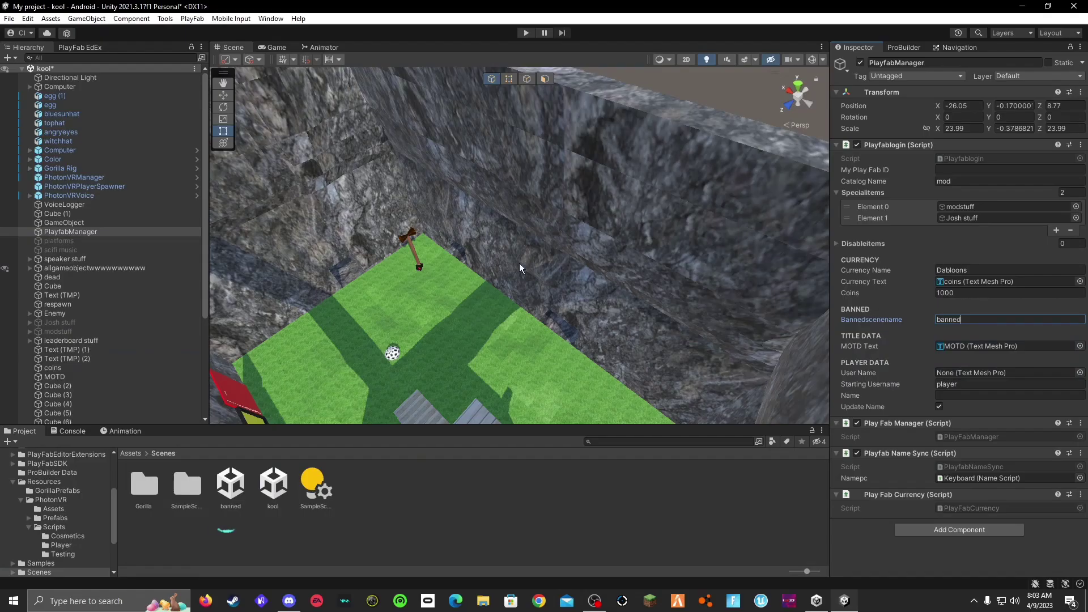
right_click_drag(519, 263, 600, 290)
left_click(668, 156)
key("s")
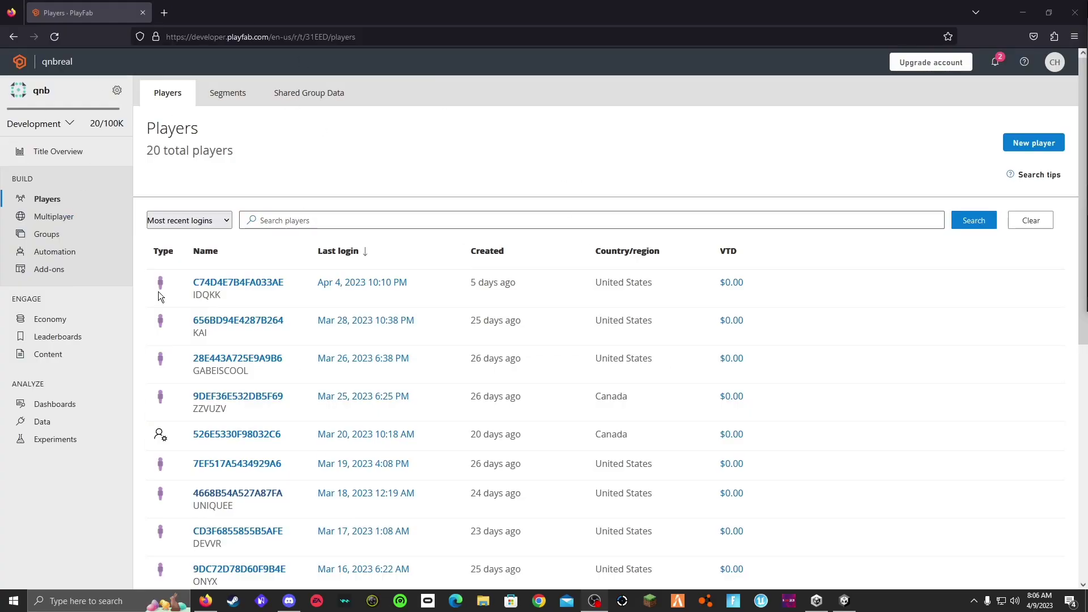
- In the PlayFab Players list in Firefox, open the third most recently logged-in player's bans and start adding a new ban
scroll(372, 215, "down", 6)
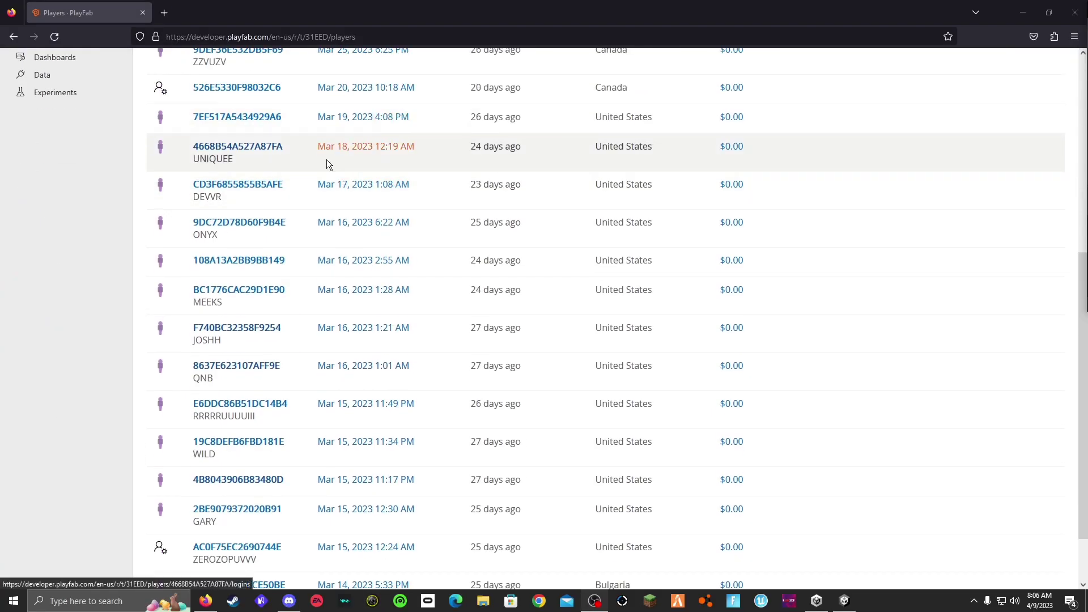
scroll(326, 159, "down", 1)
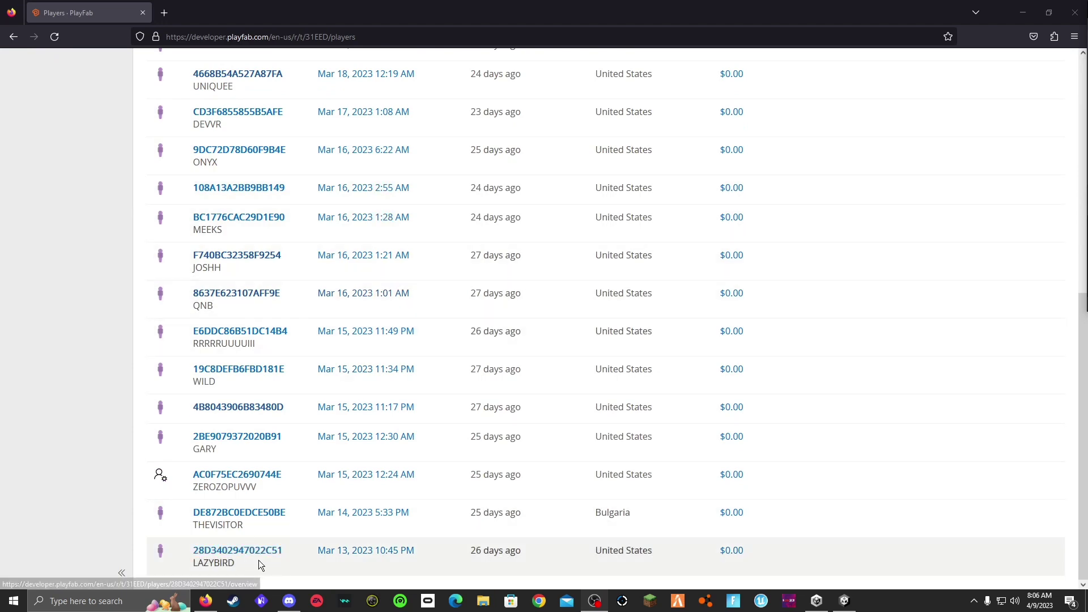
scroll(258, 560, "up", 5)
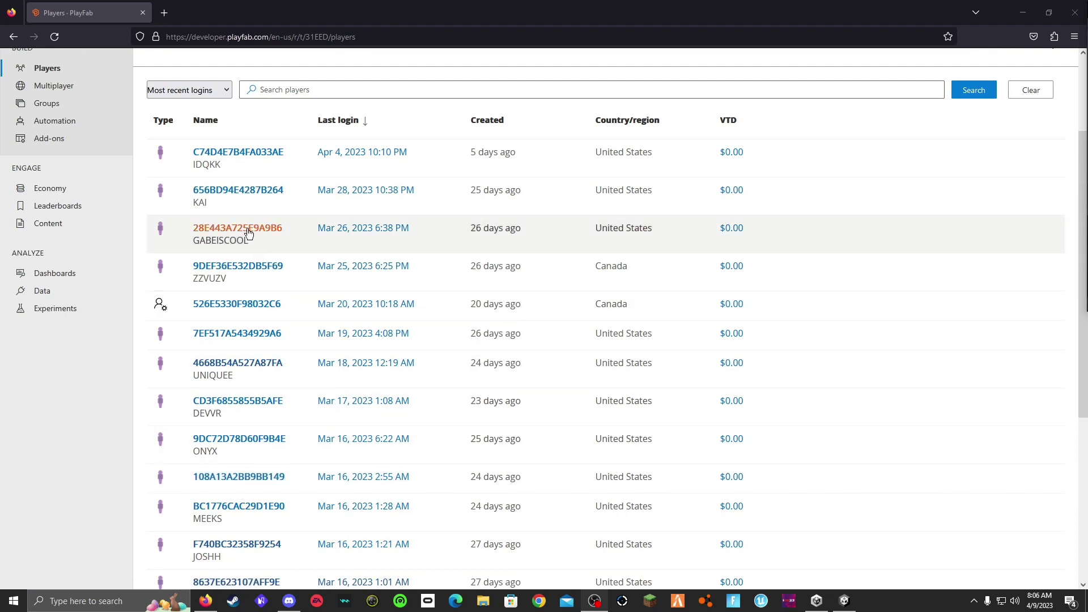
left_click(245, 228)
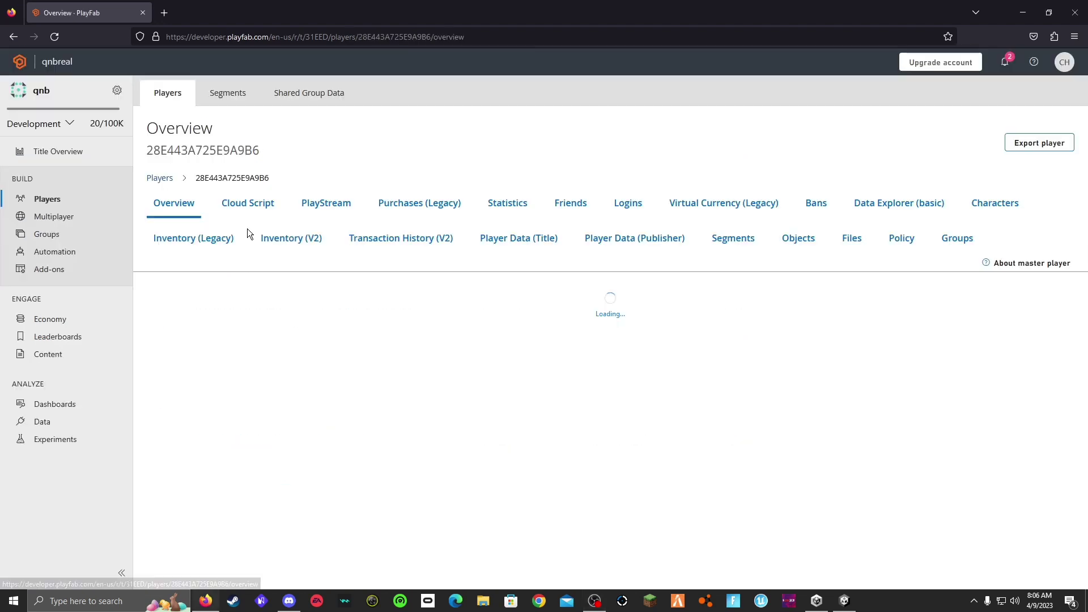
left_click(820, 219)
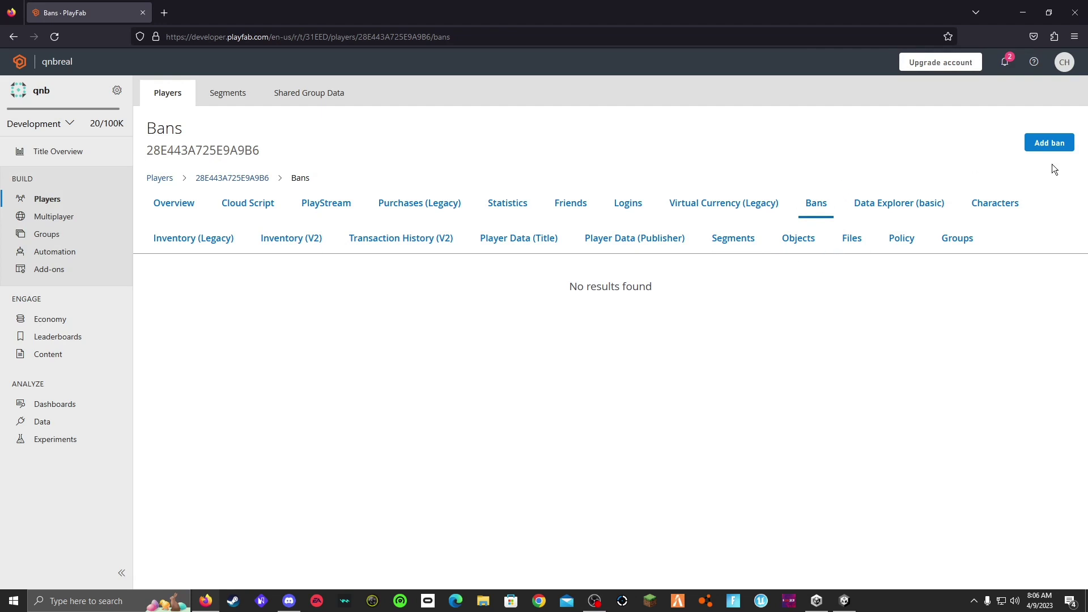
left_click(1050, 143)
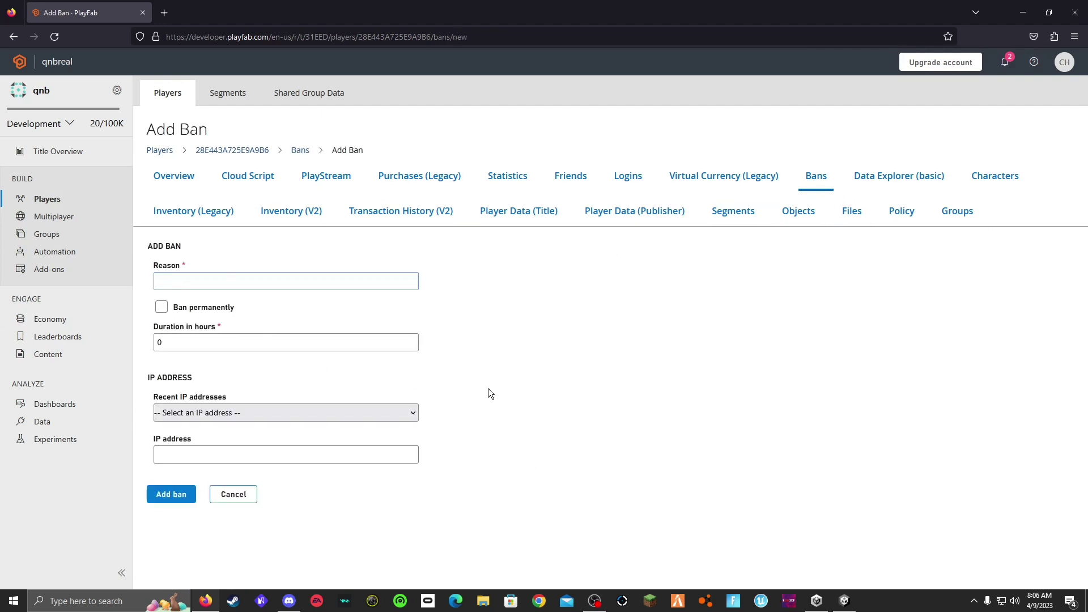
- Fill in the non-permanent ban with the reason "1 sec for vid" and a duration of 1 hour, and close the PlayFab page
type("1 sec for vid")
left_click(161, 306)
left_click(210, 308)
left_click(182, 341)
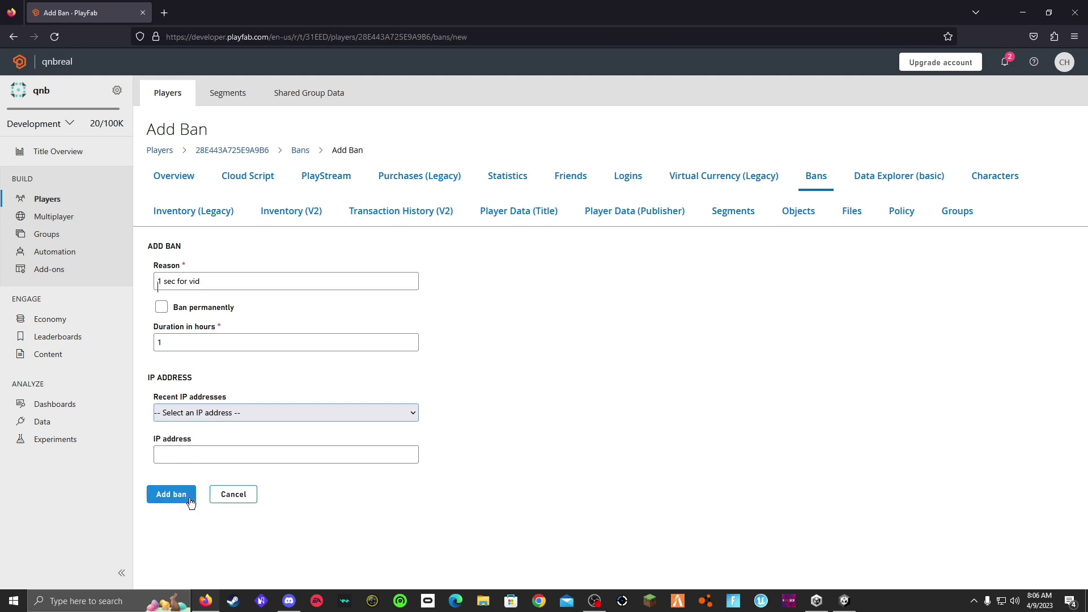
left_click(147, 12)
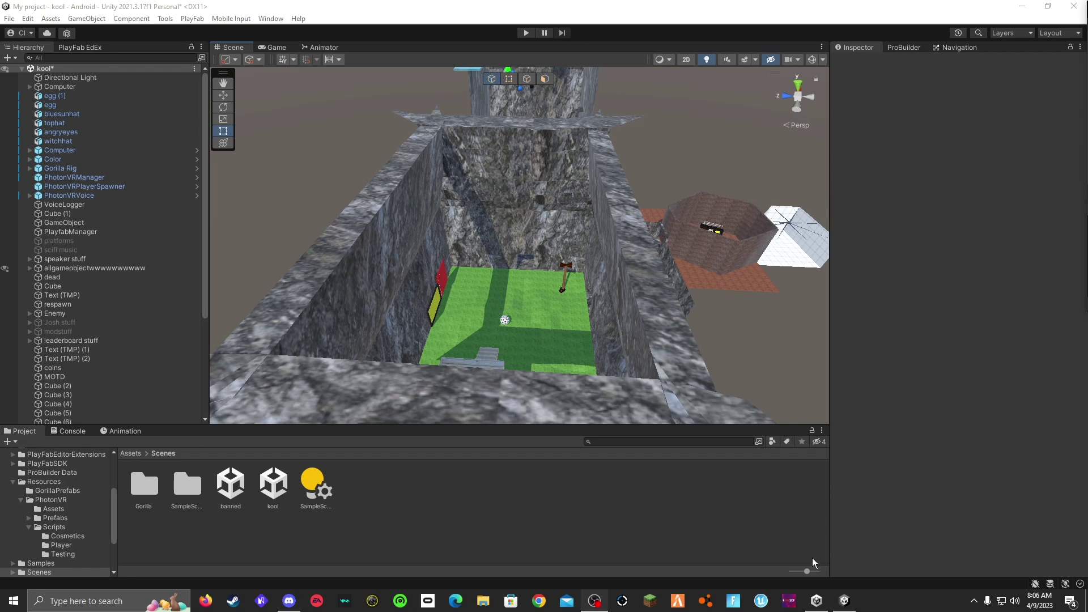
- Switch to Discord and browse the QNBVR server's script channels, viewing photon-stuff and the scripts in playfab-stuff
left_click(288, 600)
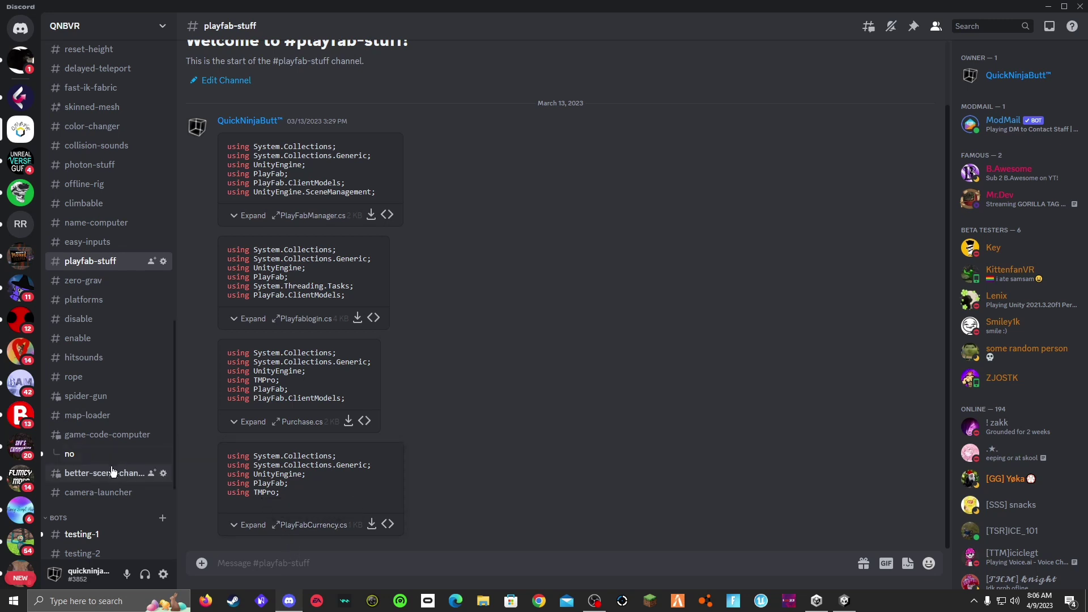
scroll(74, 357, "up", 2)
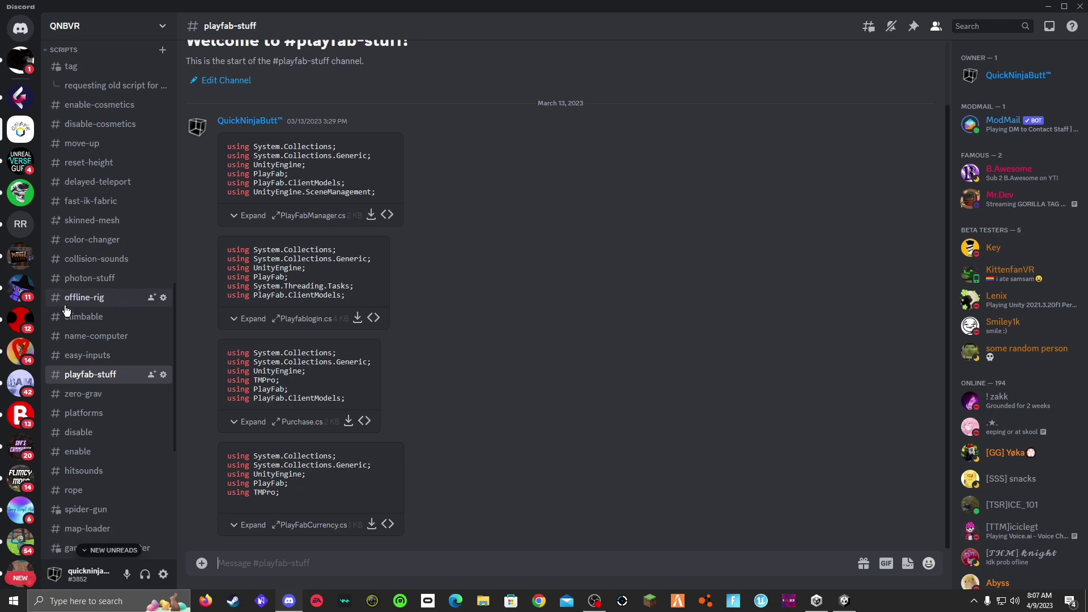
left_click(102, 279)
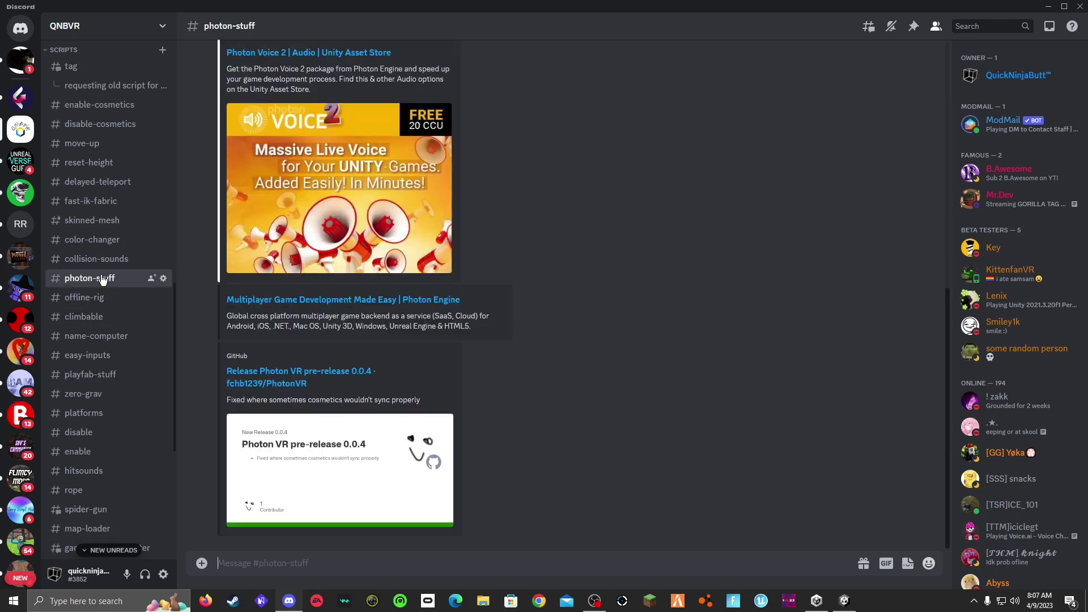
left_click(102, 377)
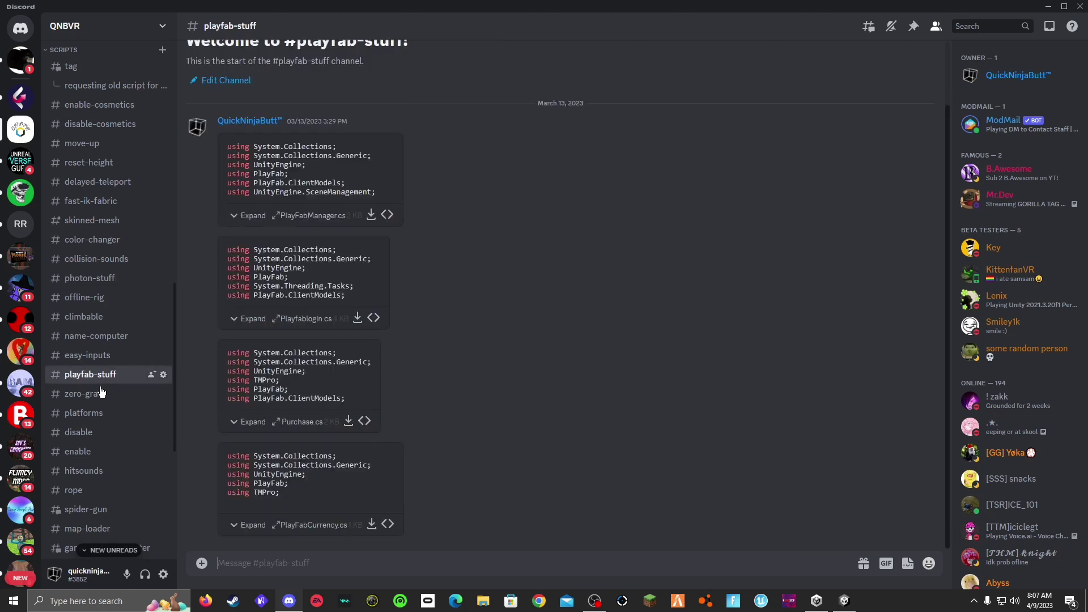
scroll(101, 391, "down", 2)
scroll(101, 394, "down", 3)
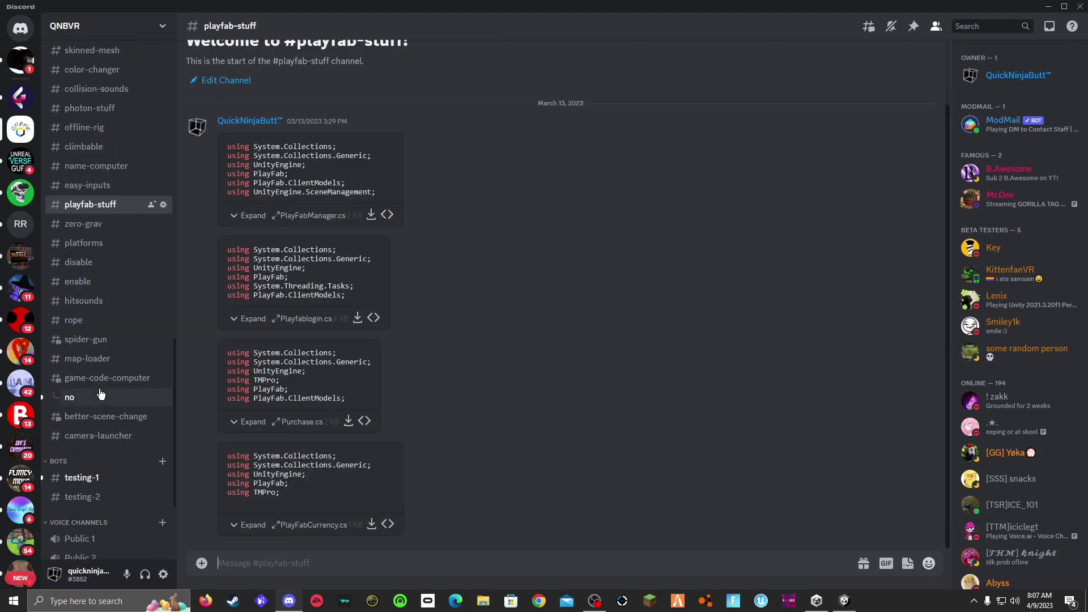